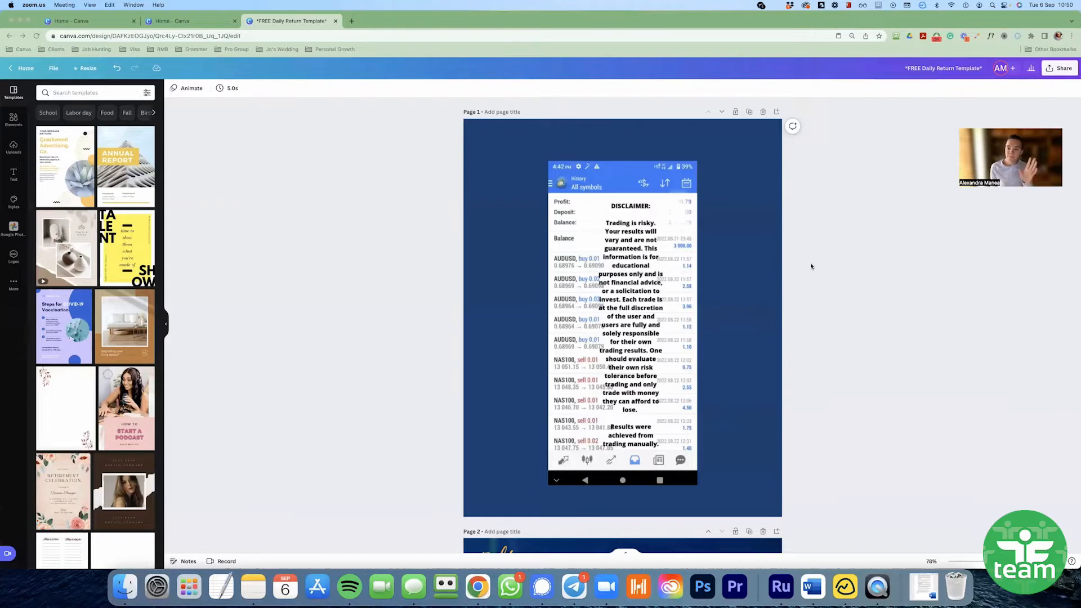
Delete the placeholder photo of the man in the blue shirt from page 2
scroll(821, 286, "down", 3)
scroll(820, 286, "up", 3)
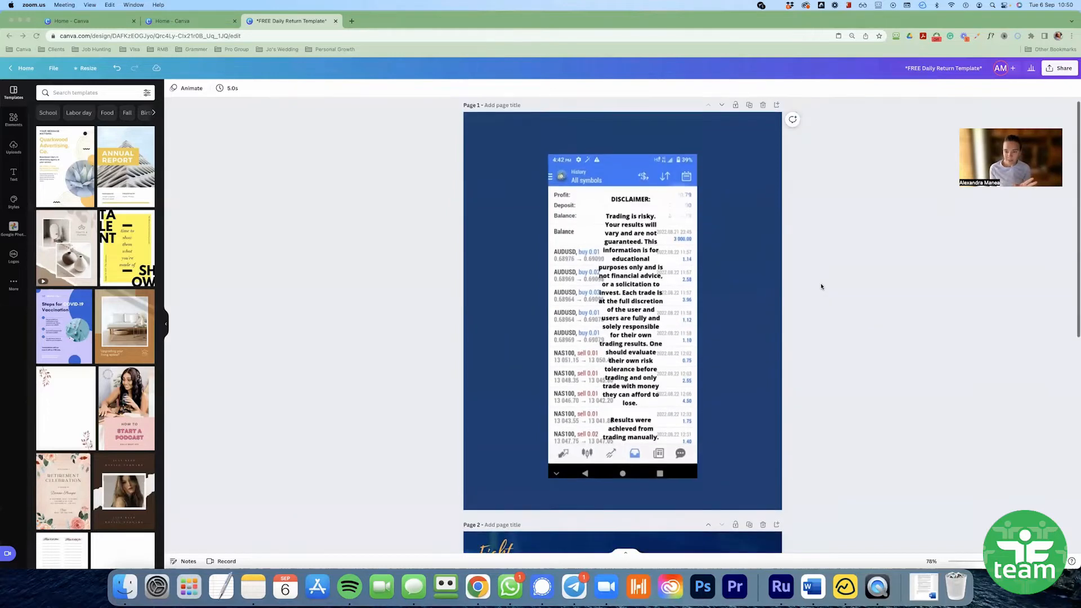
scroll(820, 286, "down", 1)
scroll(821, 286, "down", 10)
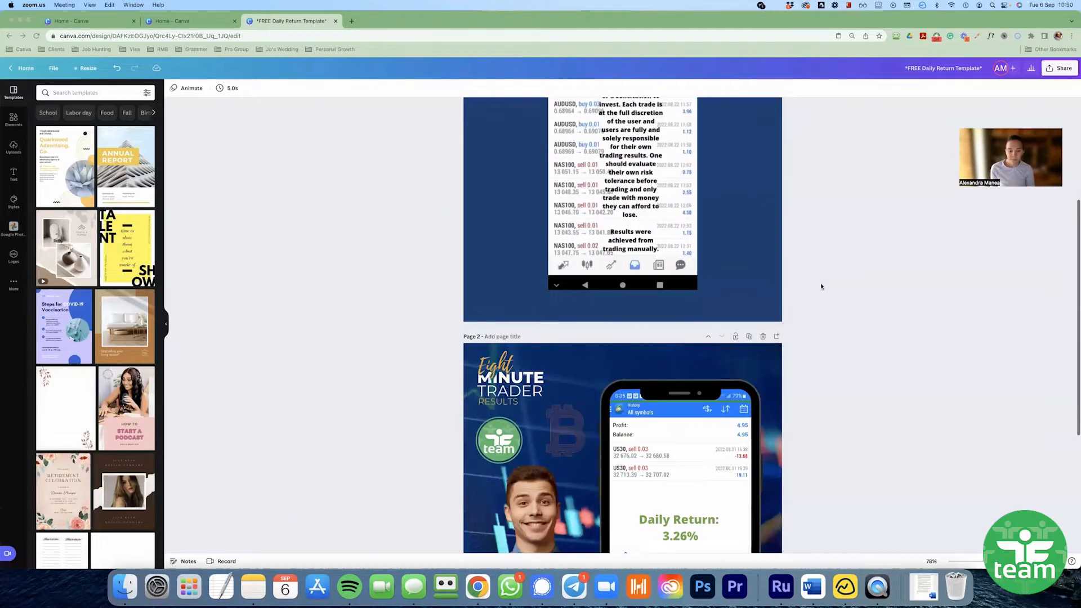
scroll(821, 286, "down", 1)
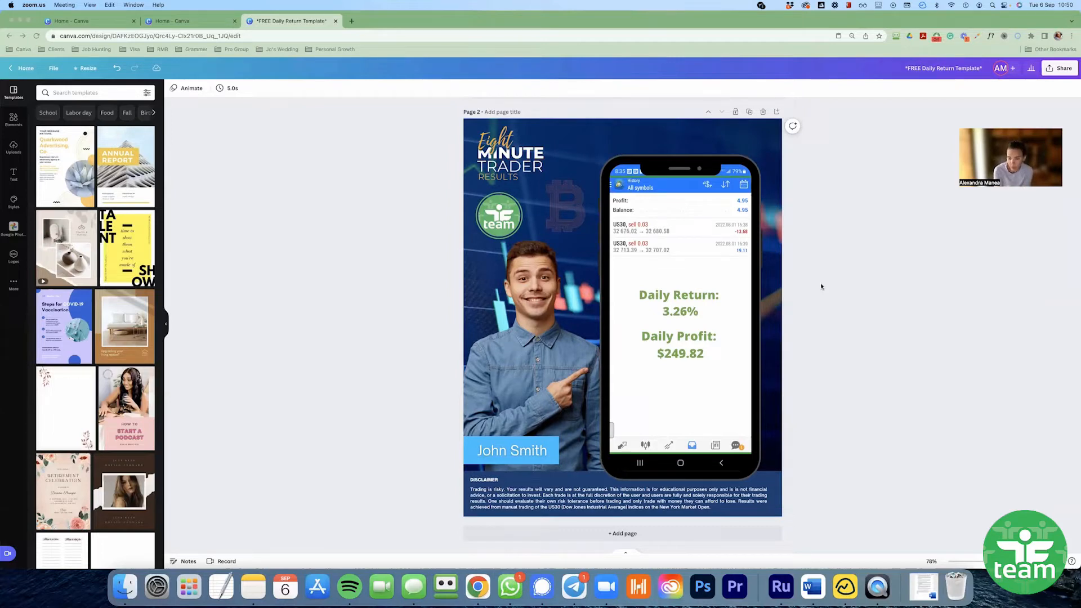
left_click(514, 280)
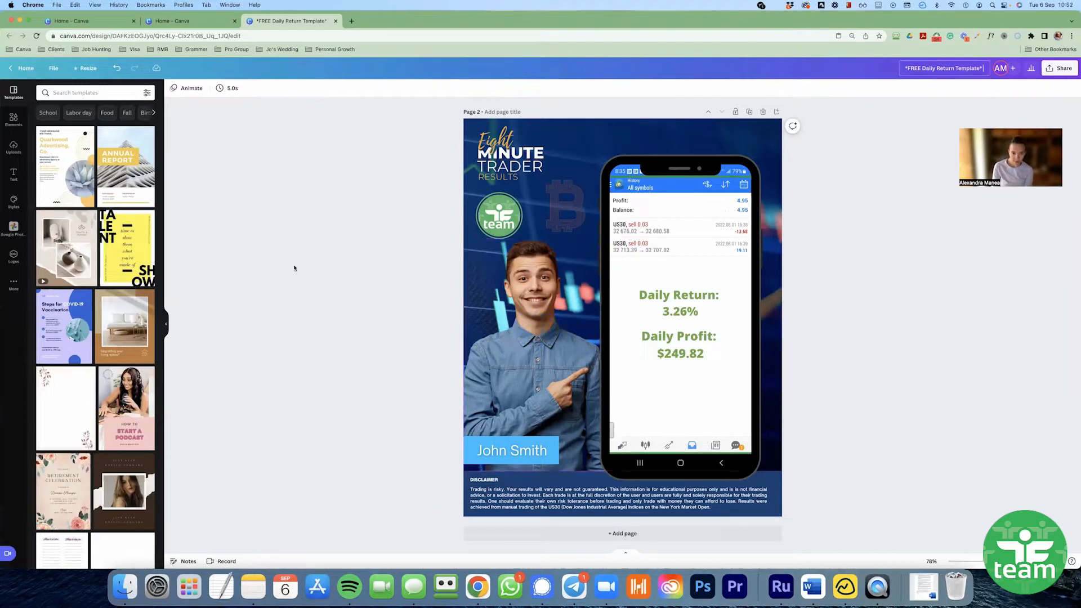
left_click(508, 306)
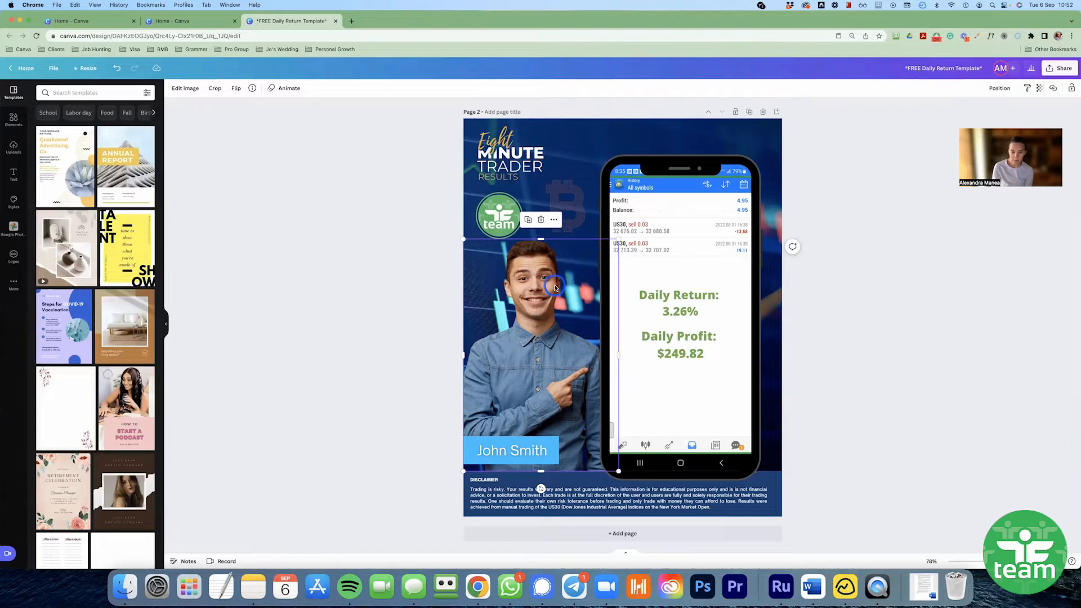
key("Delete")
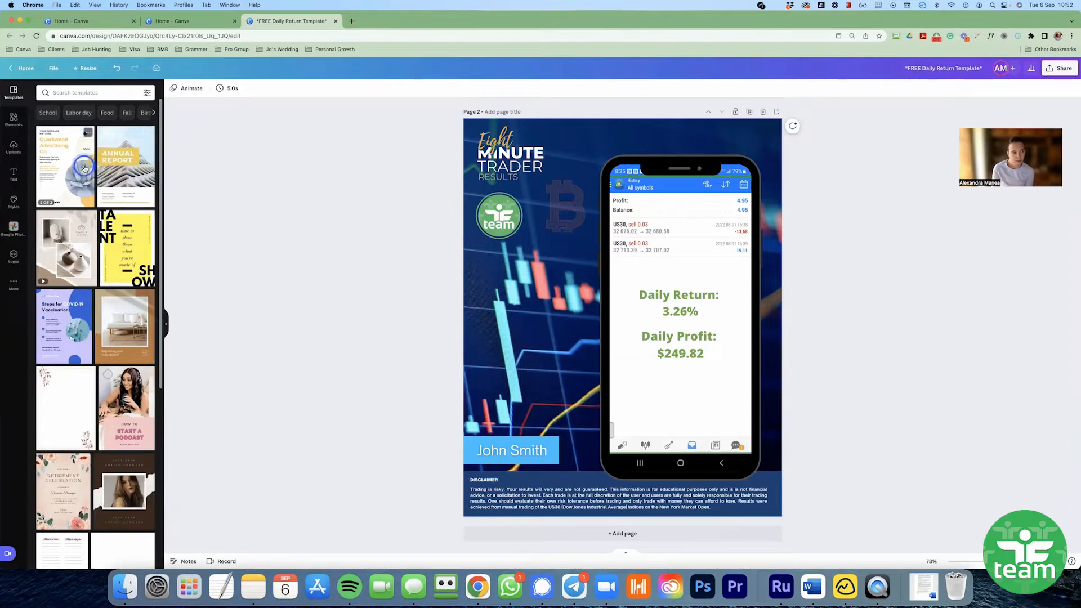
Open the uploaded images, look through the computer's recent files for a replacement photo, and close the file chooser
left_click(8, 156)
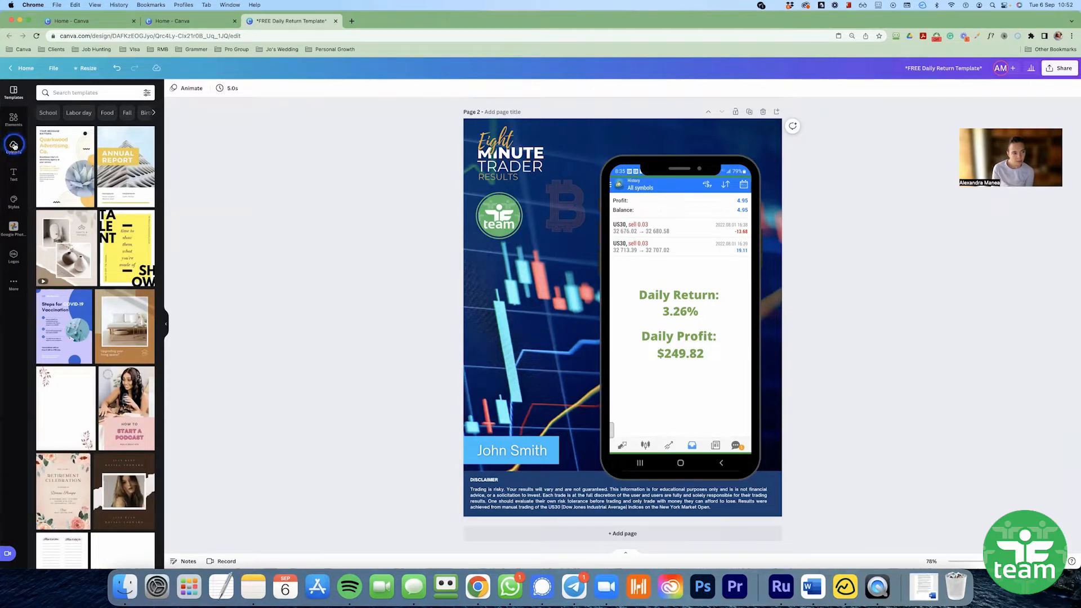
left_click(13, 149)
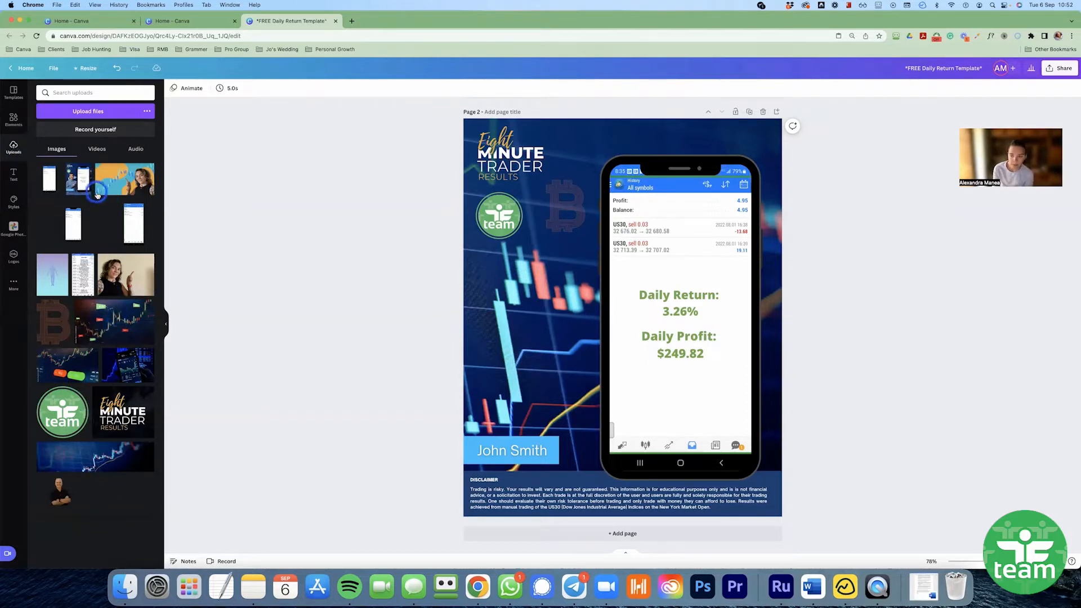
left_click(101, 112)
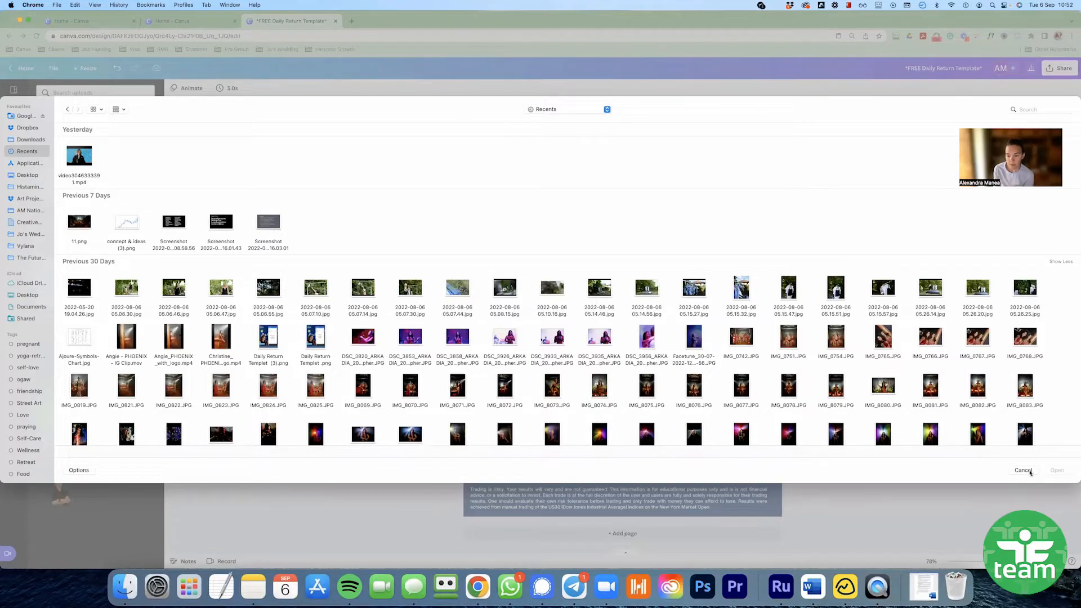
left_click(1027, 470)
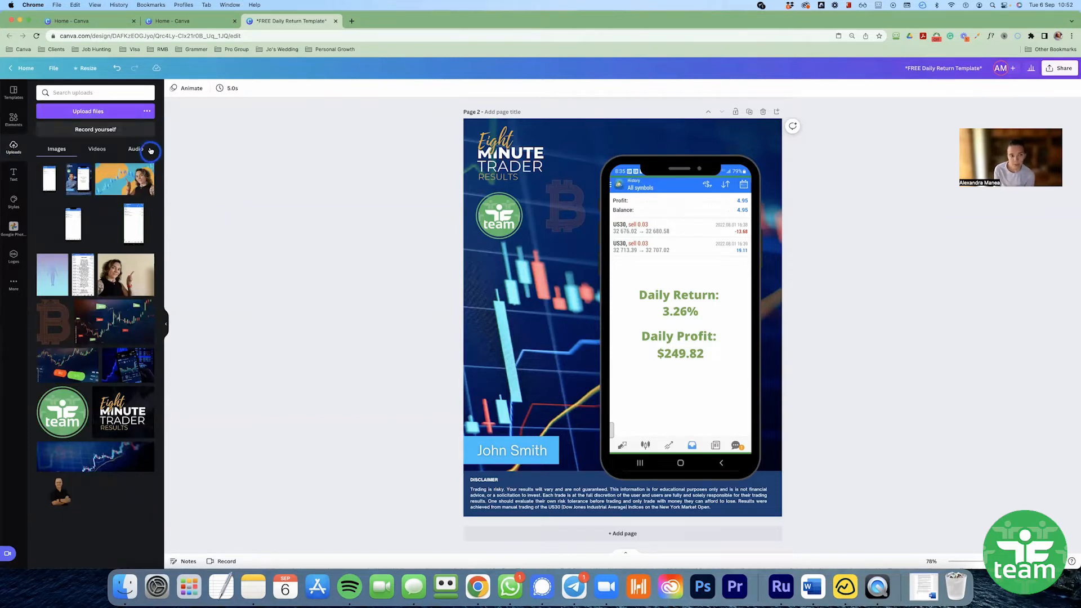
Check Google Photos as an upload source and return to the uploaded images
left_click(148, 112)
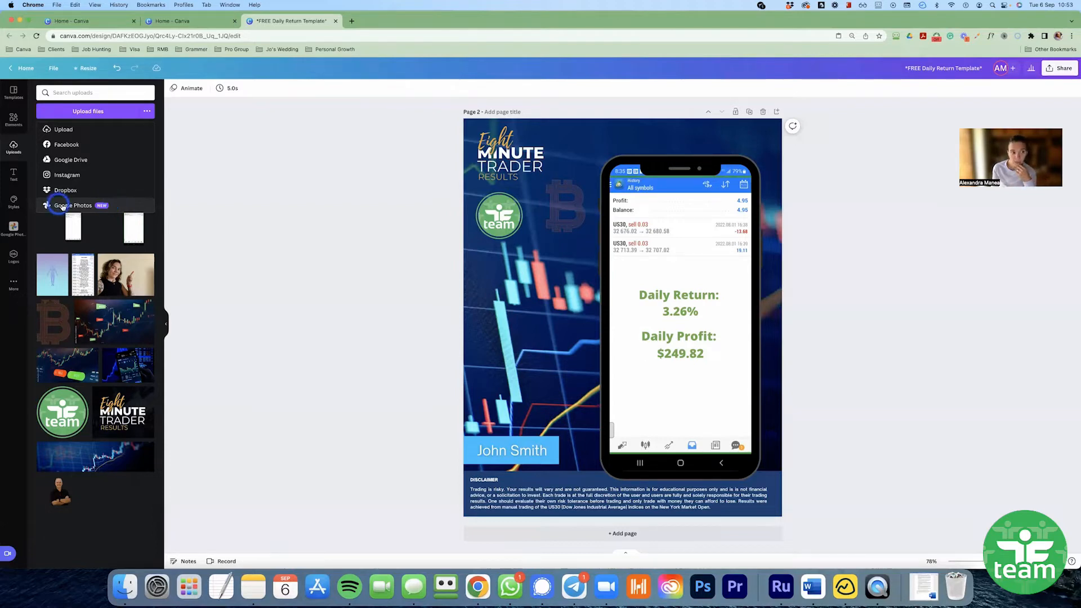
left_click(79, 206)
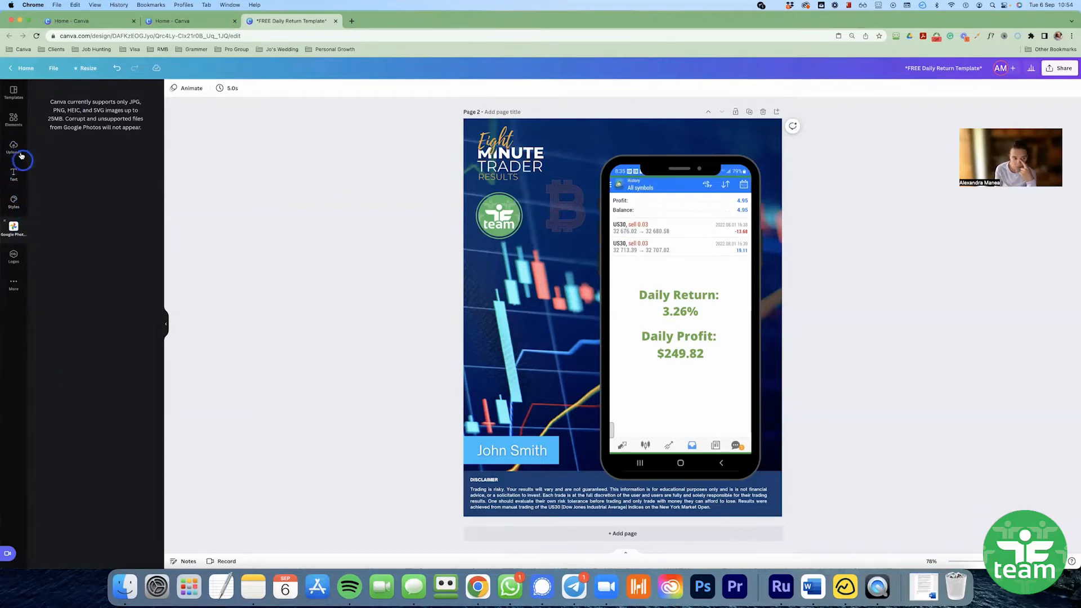
left_click(15, 228)
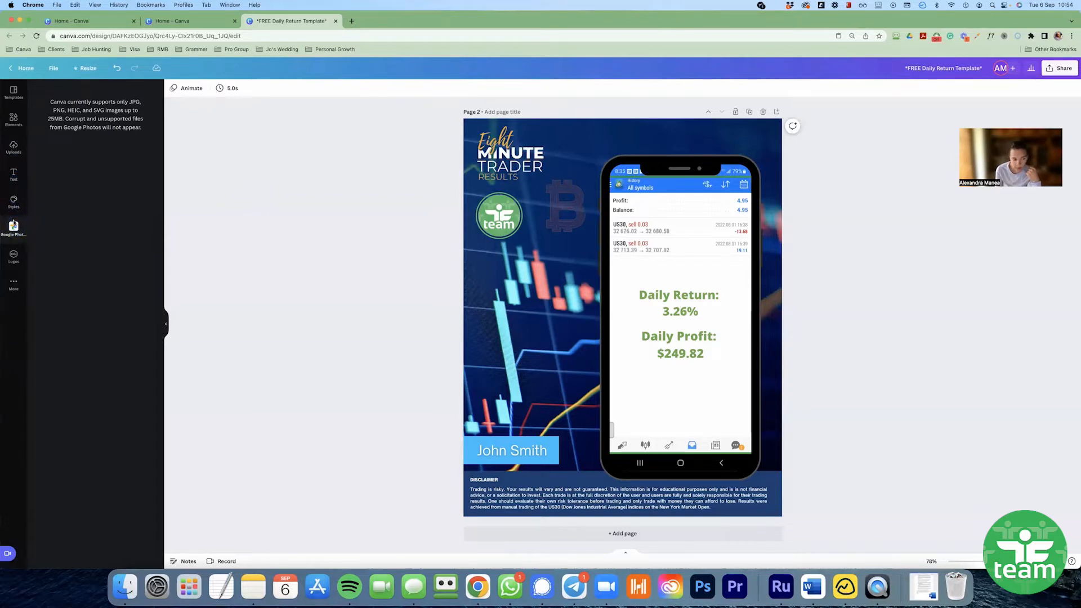
left_click(14, 204)
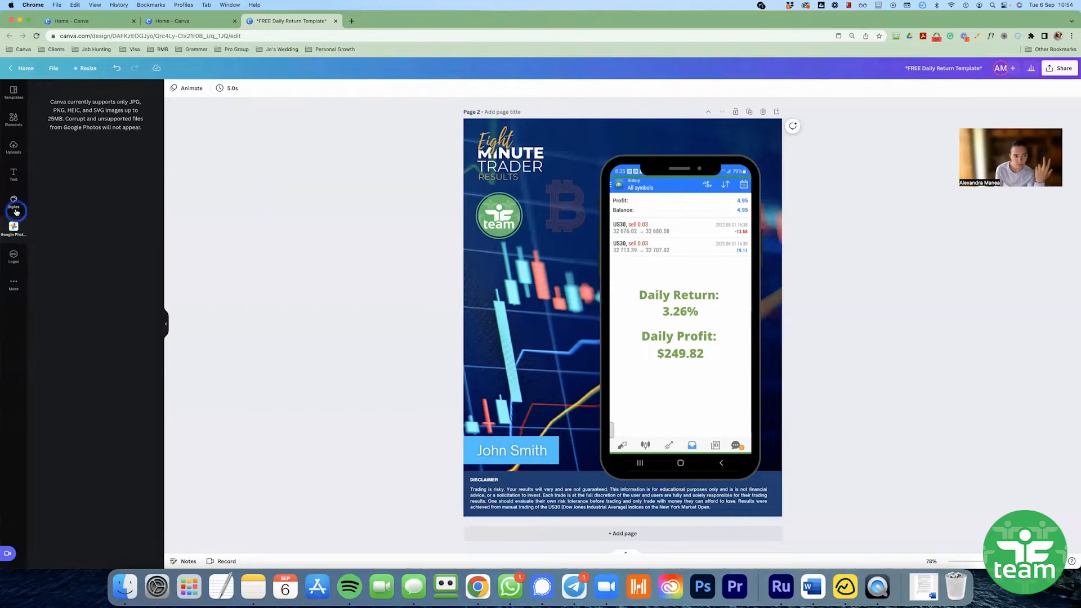
left_click(15, 149)
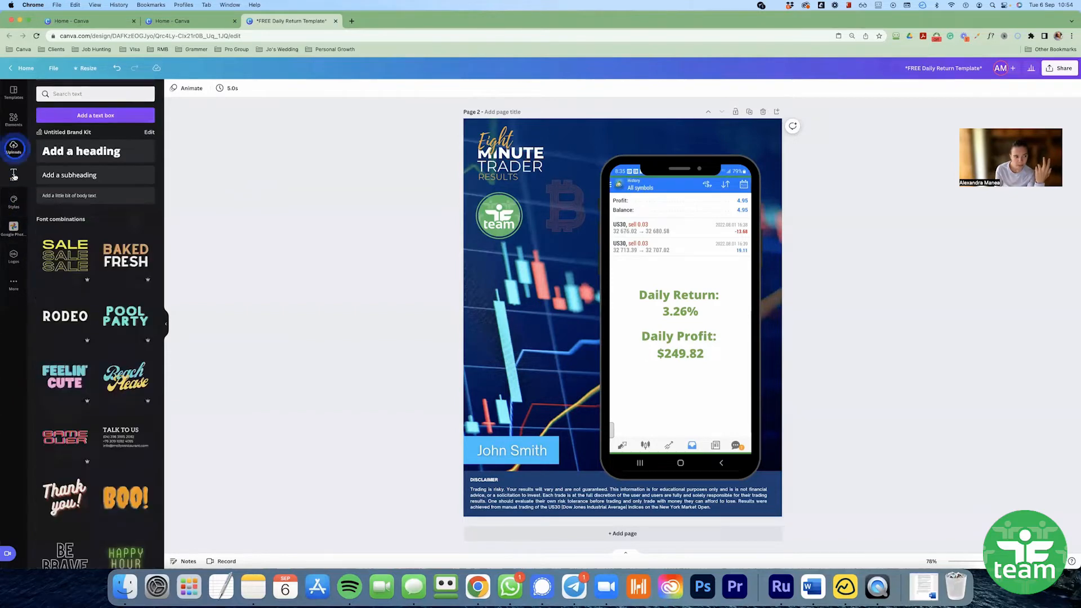
left_click(16, 227)
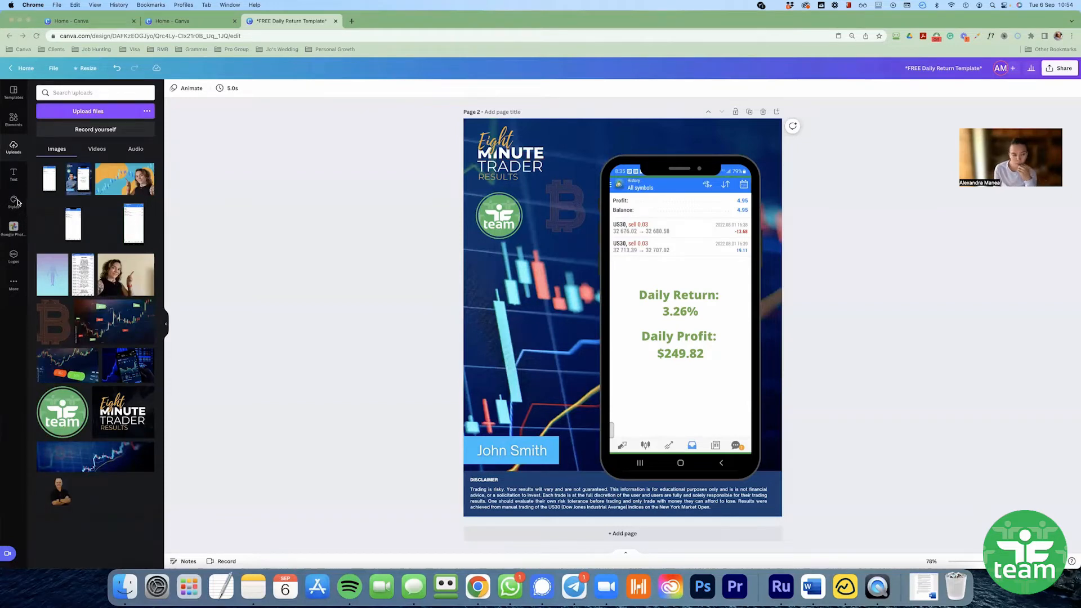
Add the uploaded photo of the woman pointing upward to page 2 and shift it slightly down and to the left
left_click(117, 275)
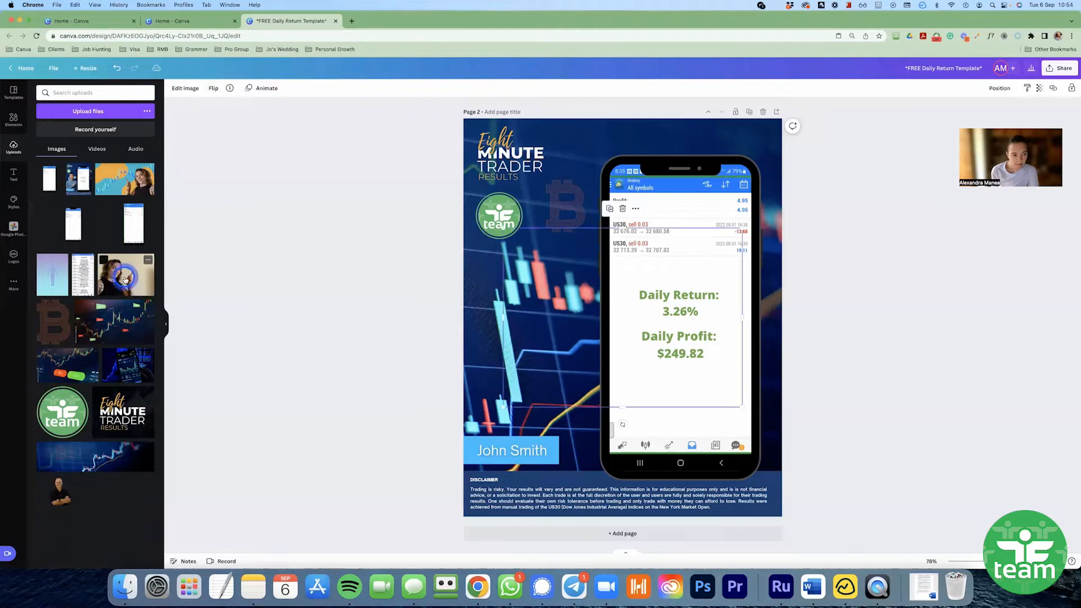
left_click(510, 286)
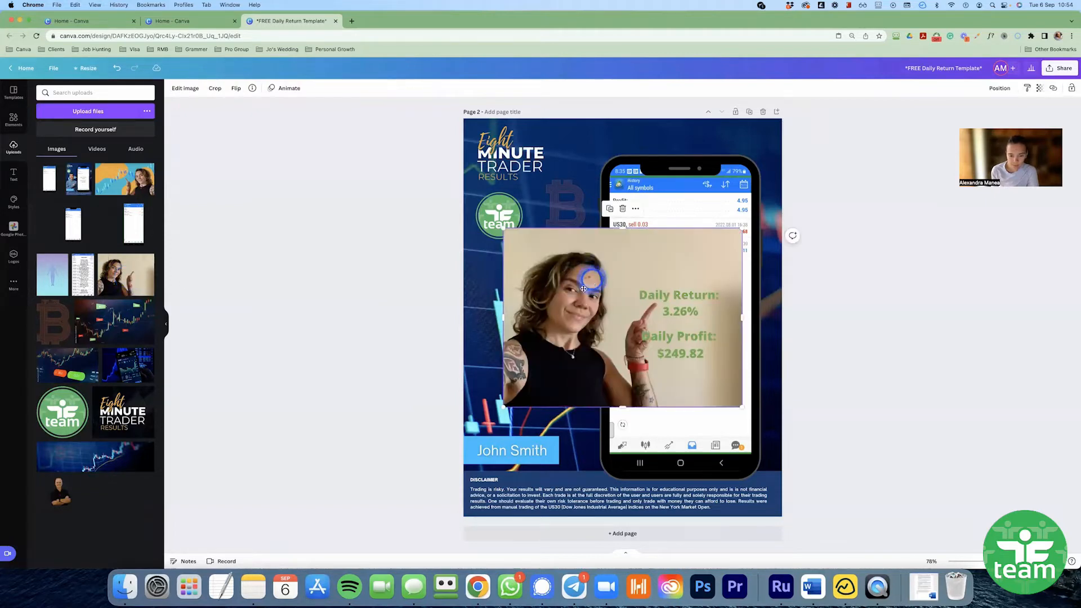
left_click_drag(604, 272, 589, 288)
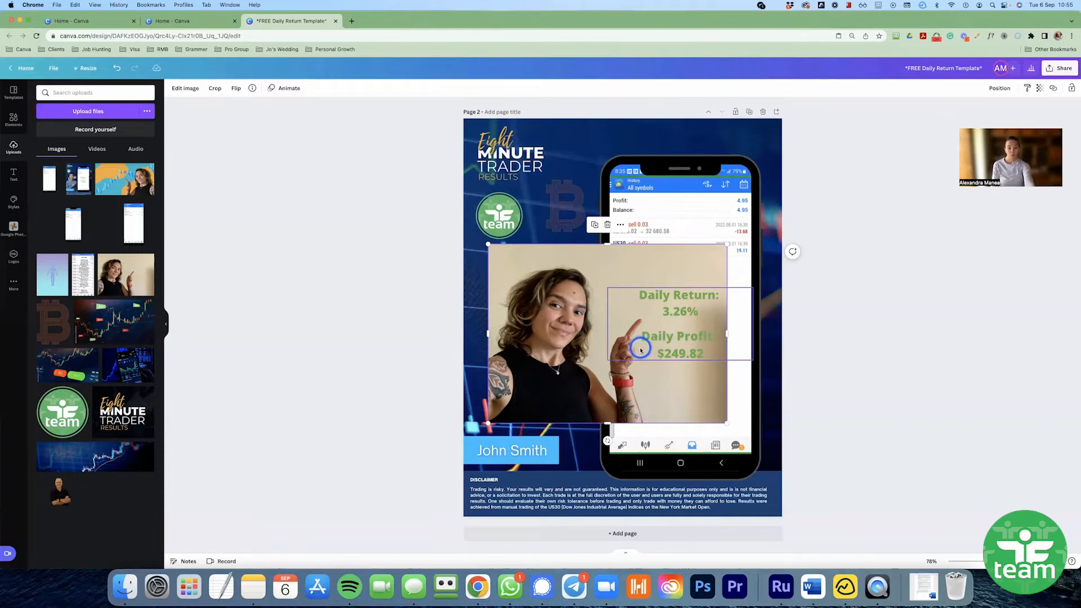
Try the Background Remover on the photo of the pointing woman
left_click(305, 305)
left_click(562, 325)
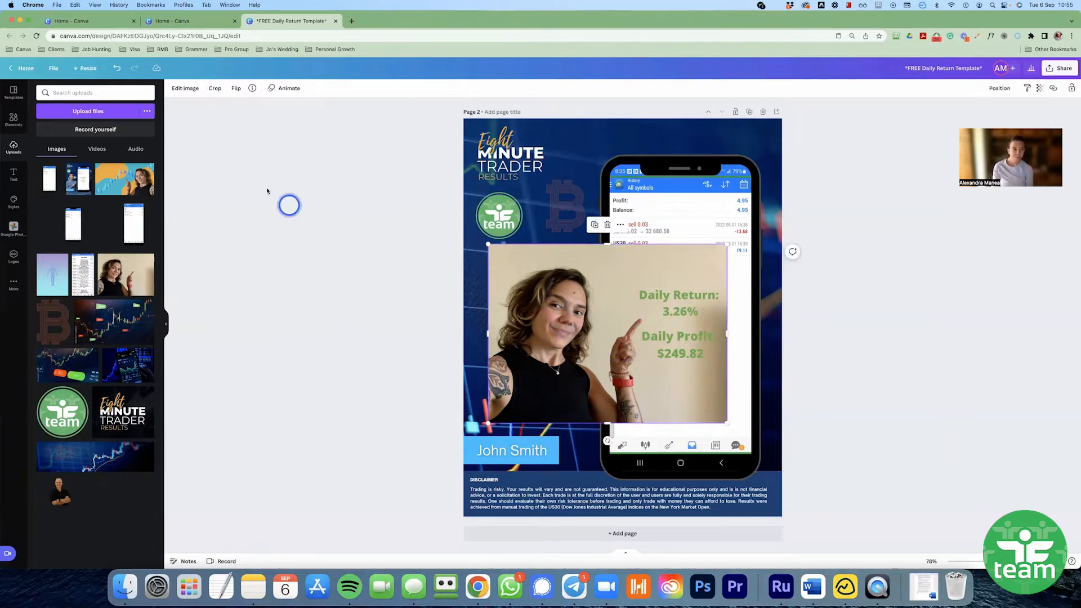
left_click(186, 89)
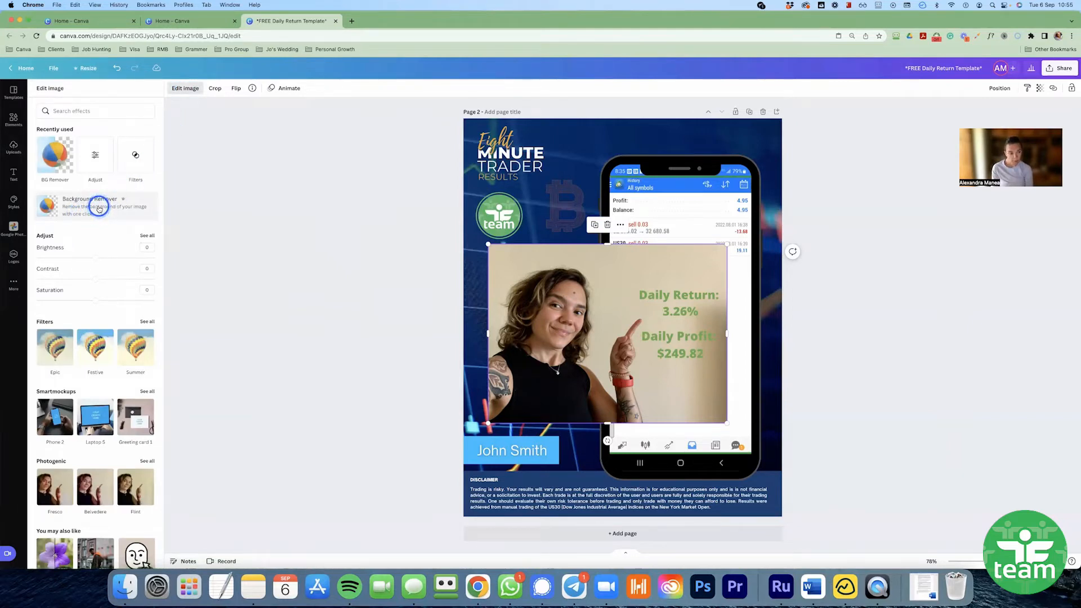
left_click(98, 208)
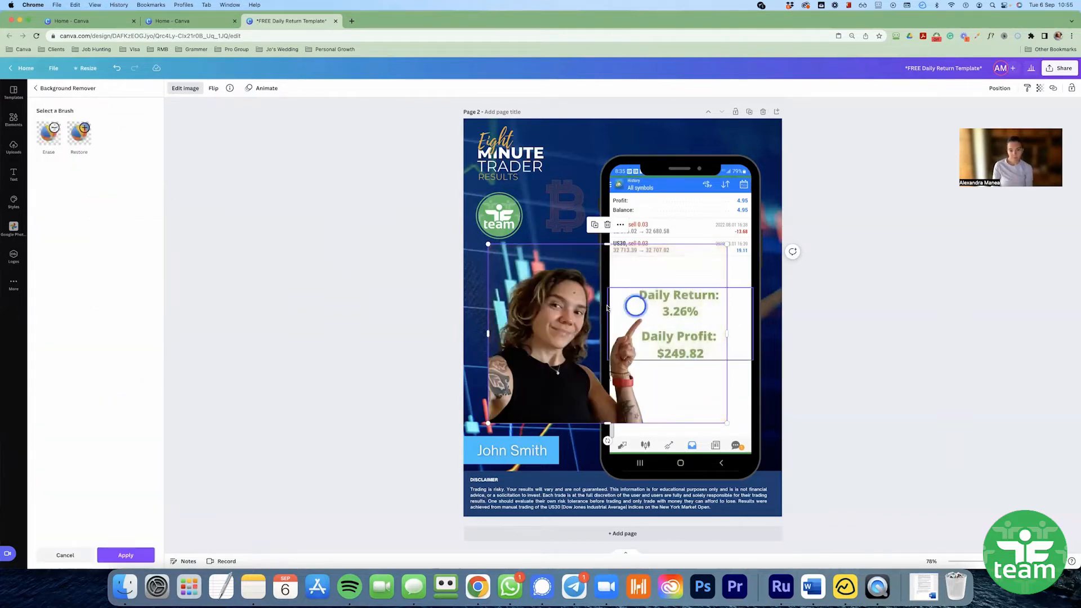
Try moving the woman's photo over the phone mockup, and undo its placement inside the phone frame
left_click_drag(549, 323, 643, 264)
left_click_drag(662, 260, 660, 261)
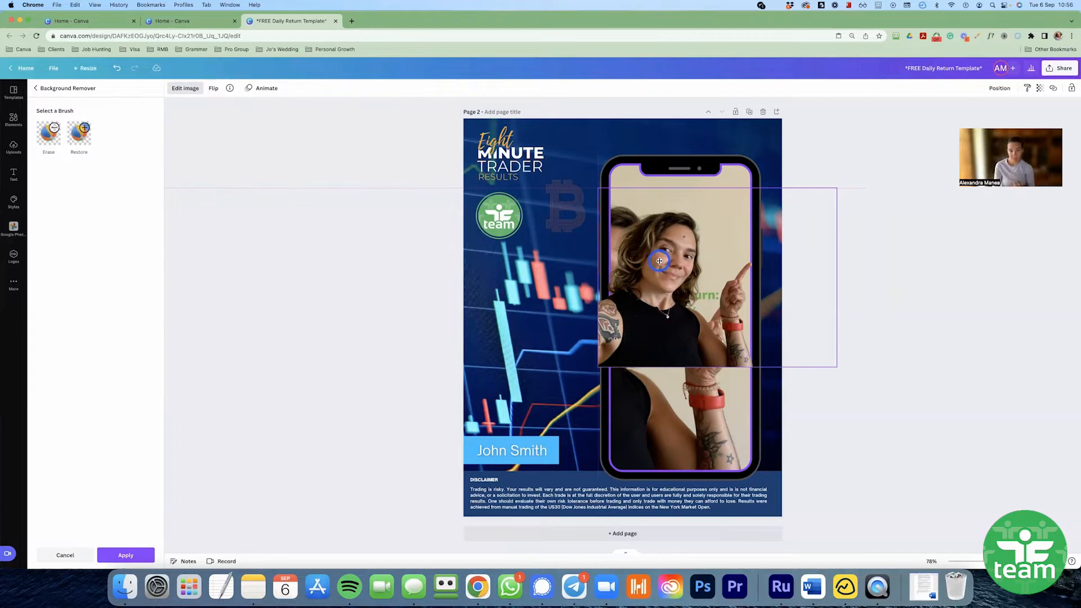
left_click_drag(689, 256, 688, 254)
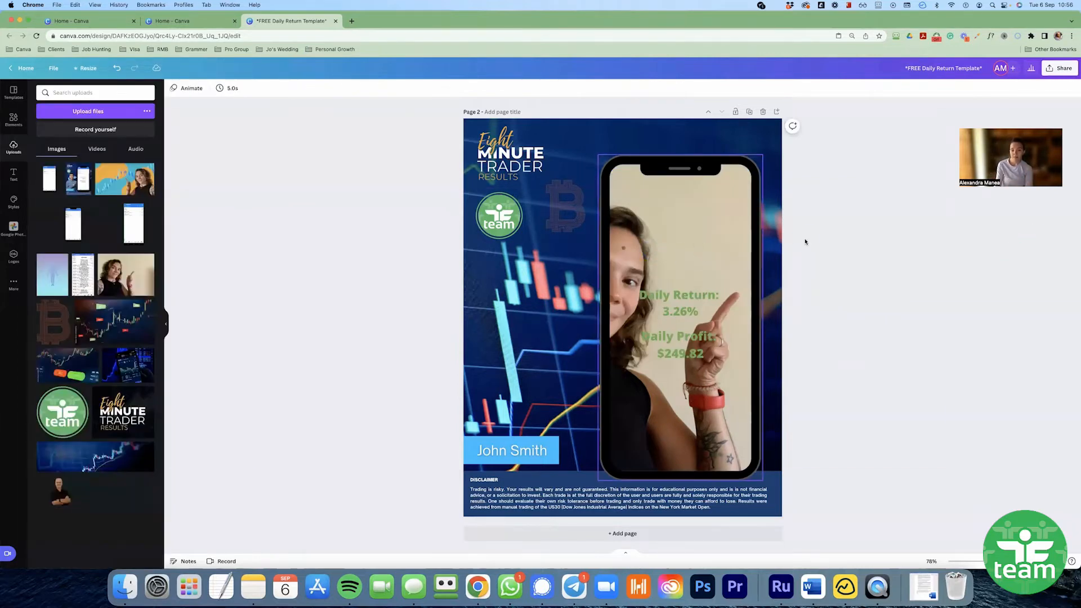
left_click(802, 197)
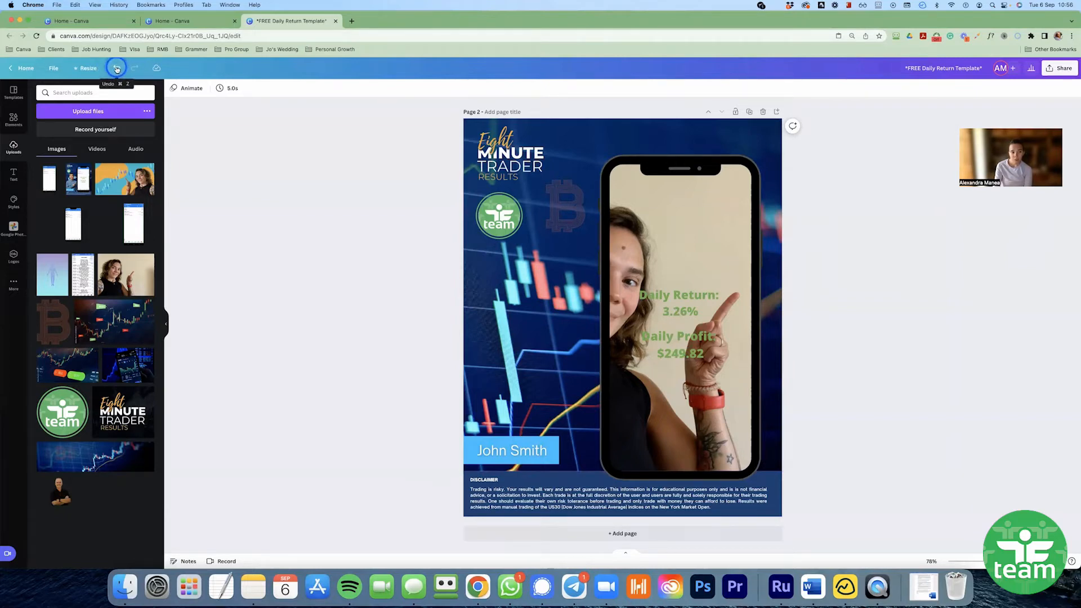
left_click(116, 68)
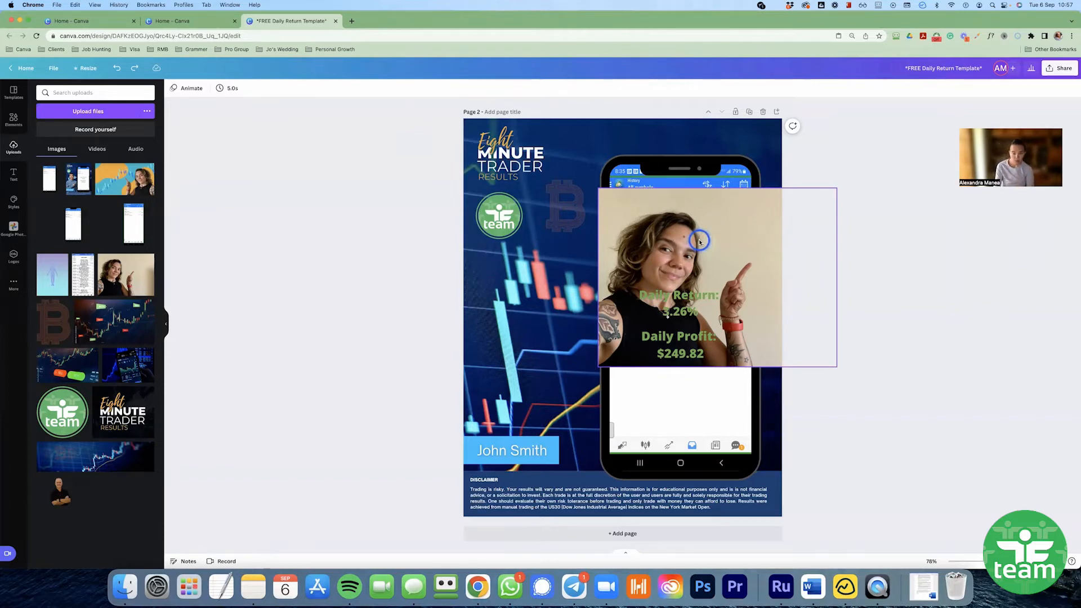
Move the woman's photo down to rest on the disclaimer strip and bring the blue name banner forward over it
left_click_drag(701, 239, 594, 343)
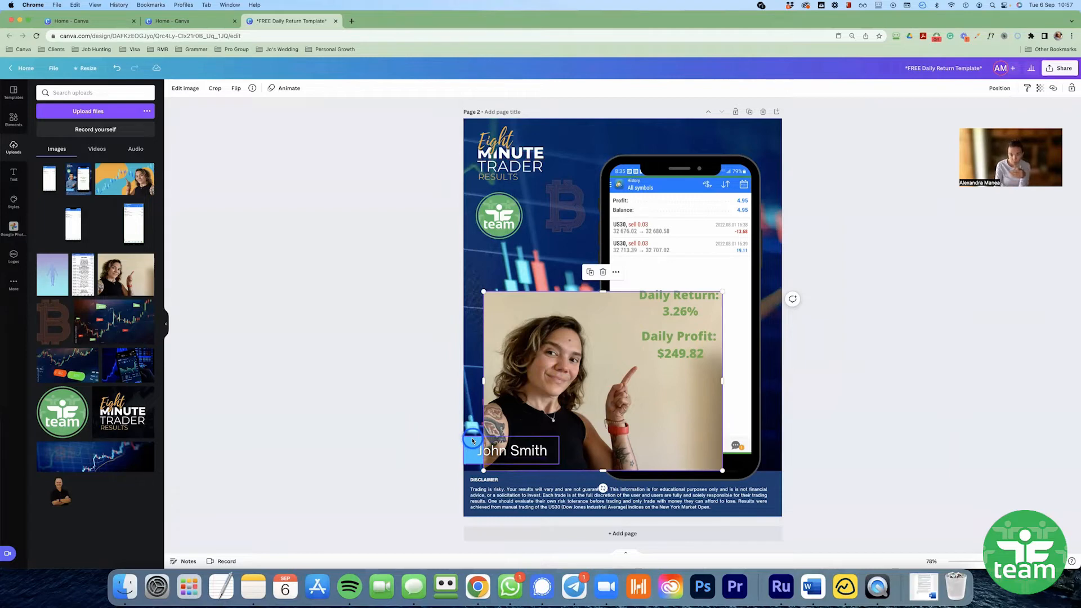
left_click(473, 441)
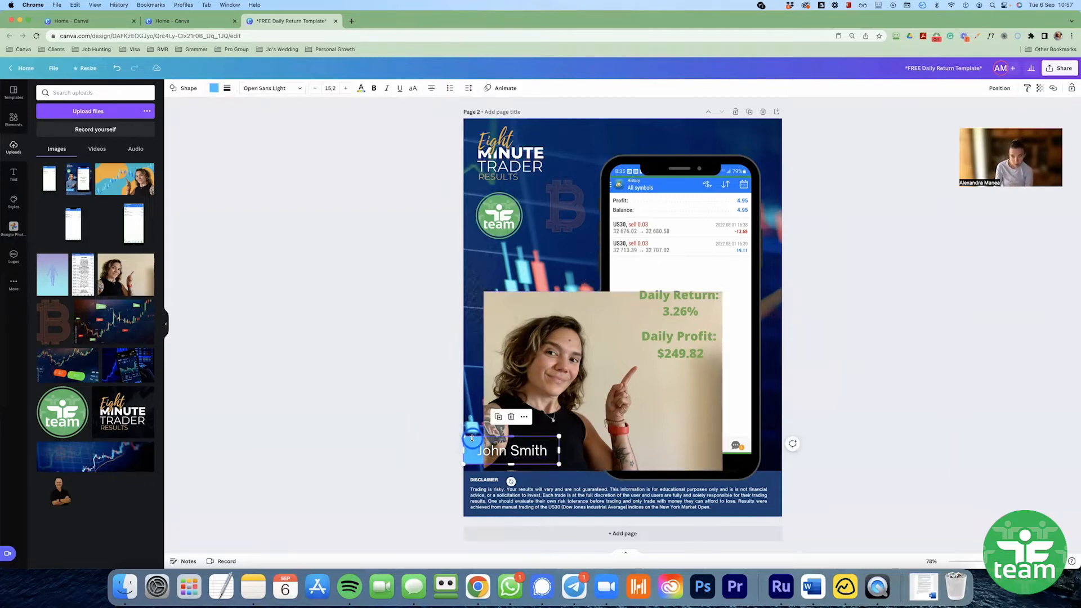
left_click(997, 90)
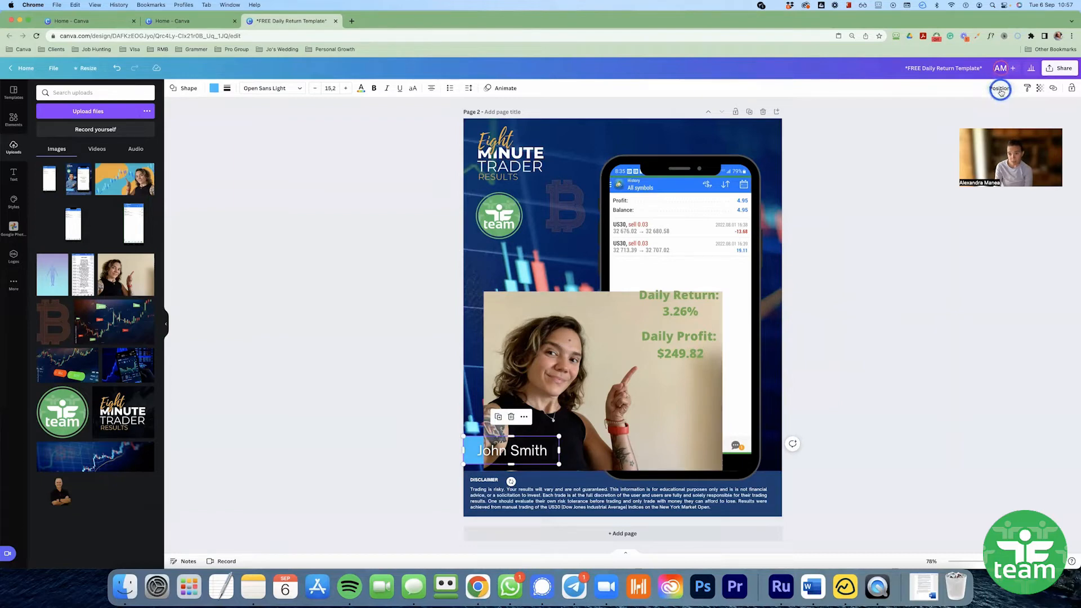
left_click(999, 90)
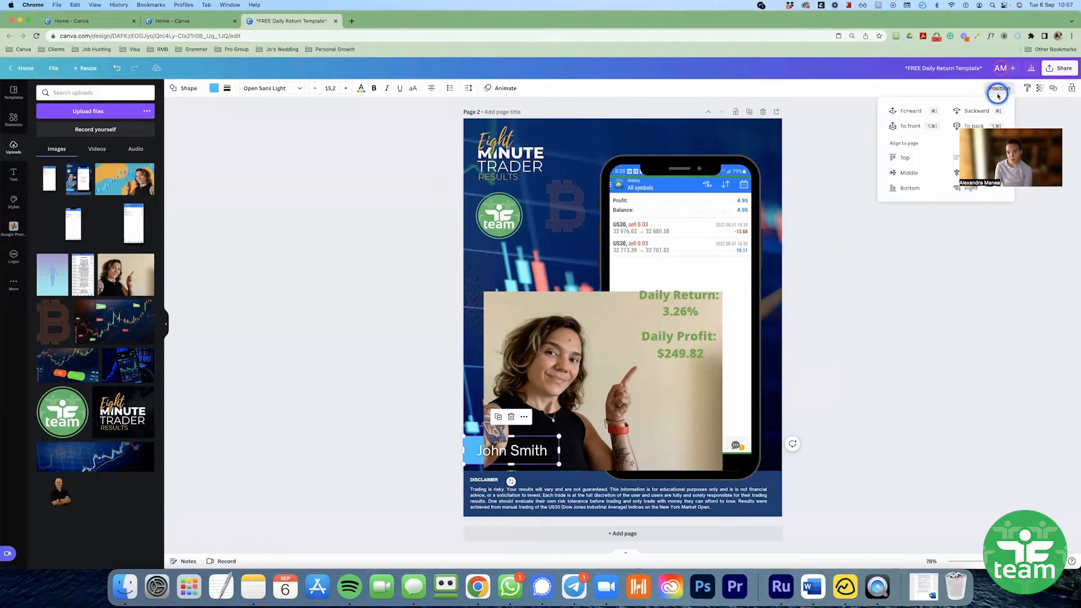
left_click(913, 111)
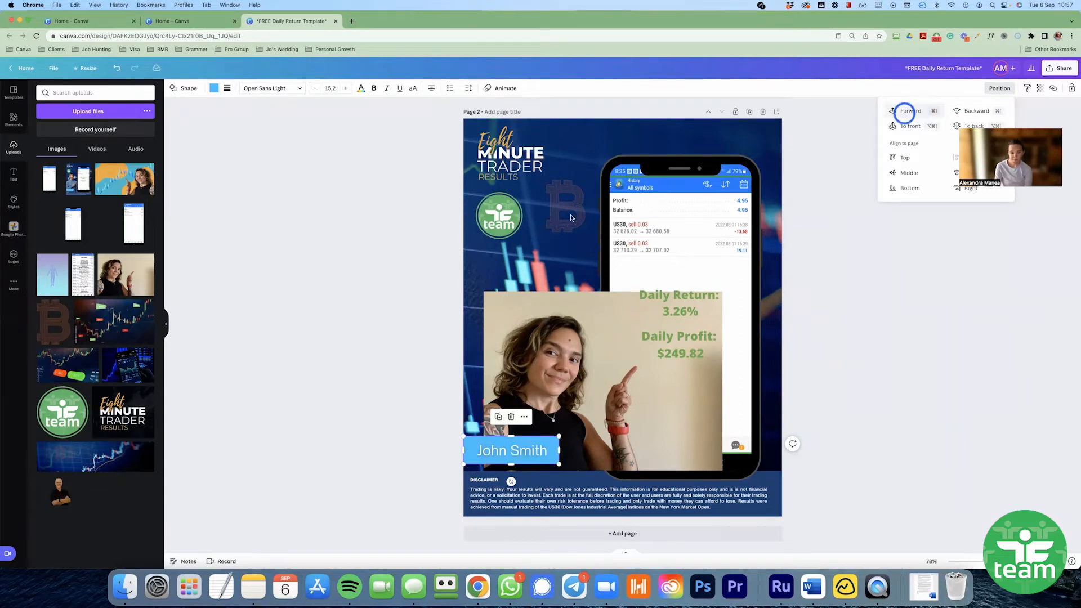
left_click(391, 313)
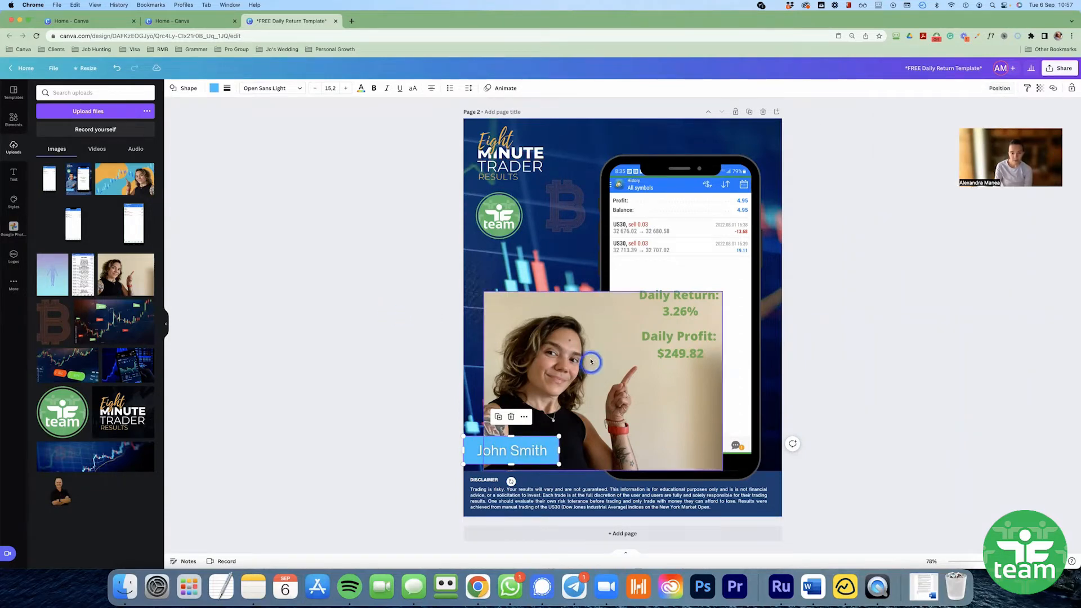
Shift the woman's photo on page 2 slightly left and remove its background with the Background Remover
left_click_drag(591, 362, 578, 362)
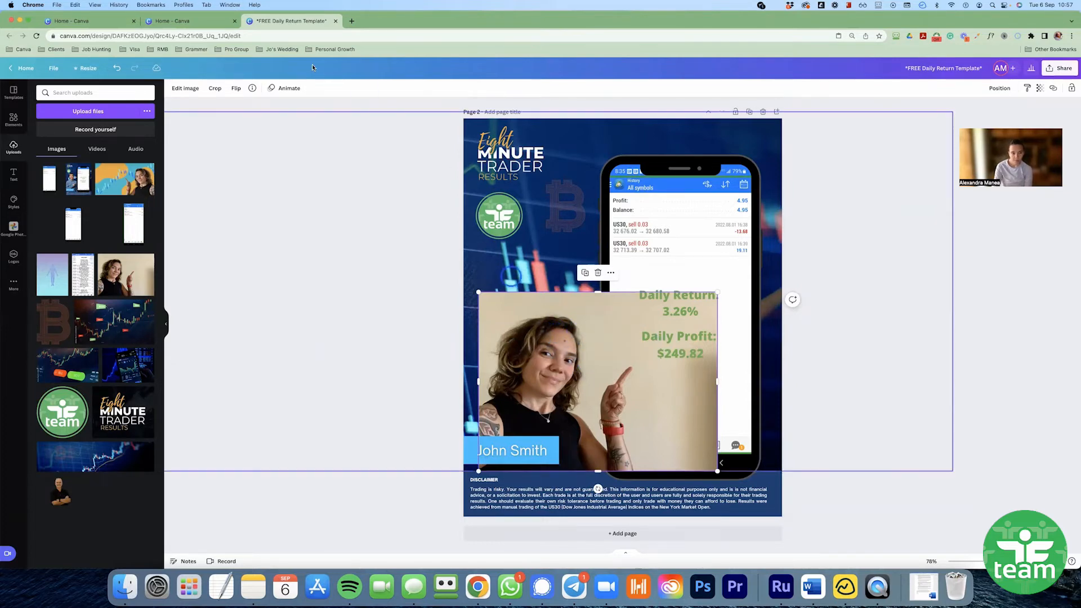
left_click(194, 88)
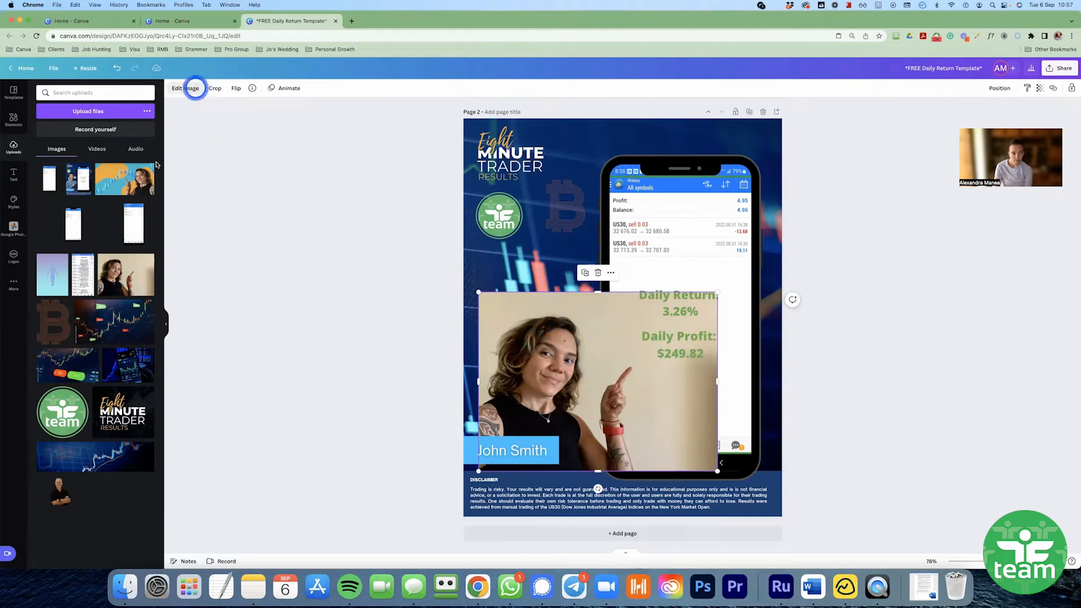
left_click(79, 210)
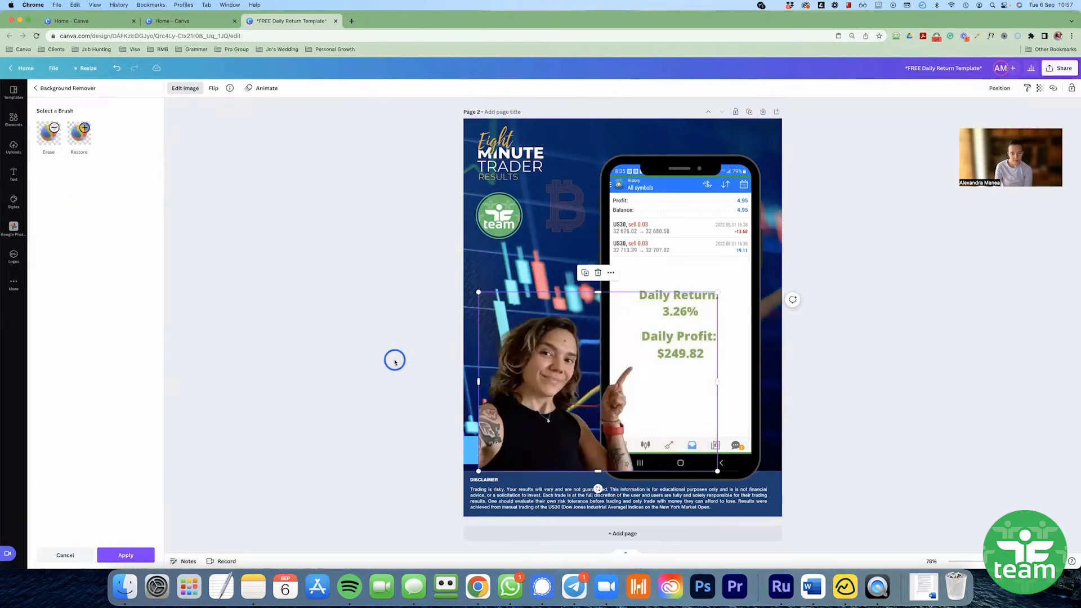
left_click(394, 361)
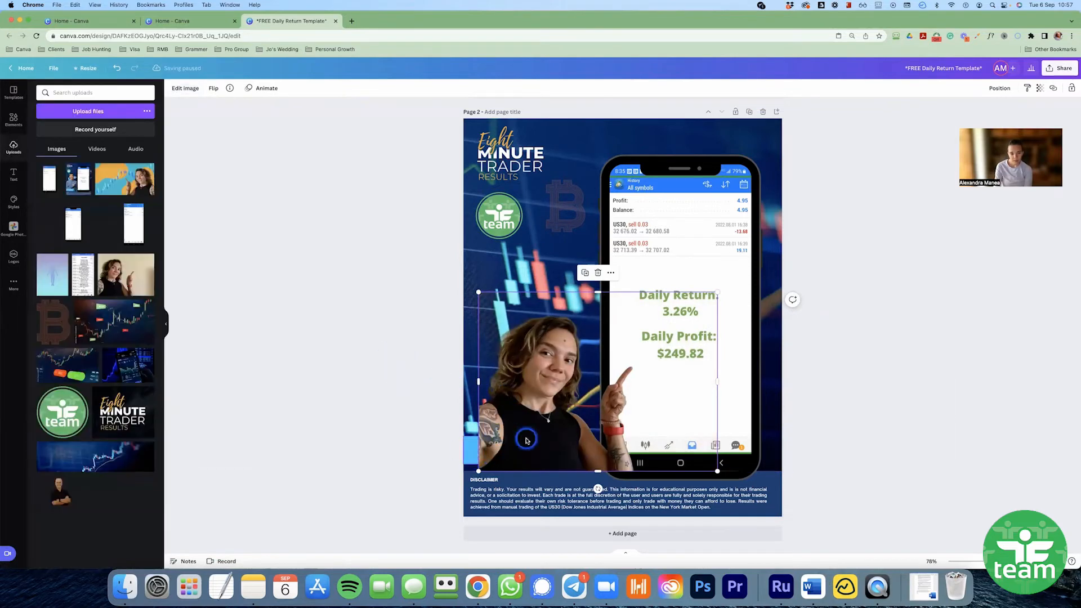
Move the cut-out photo of the woman left so that it sits against the page's left edge, behind the name banner
left_click(557, 432)
left_click_drag(558, 432, 521, 437)
left_click(401, 404)
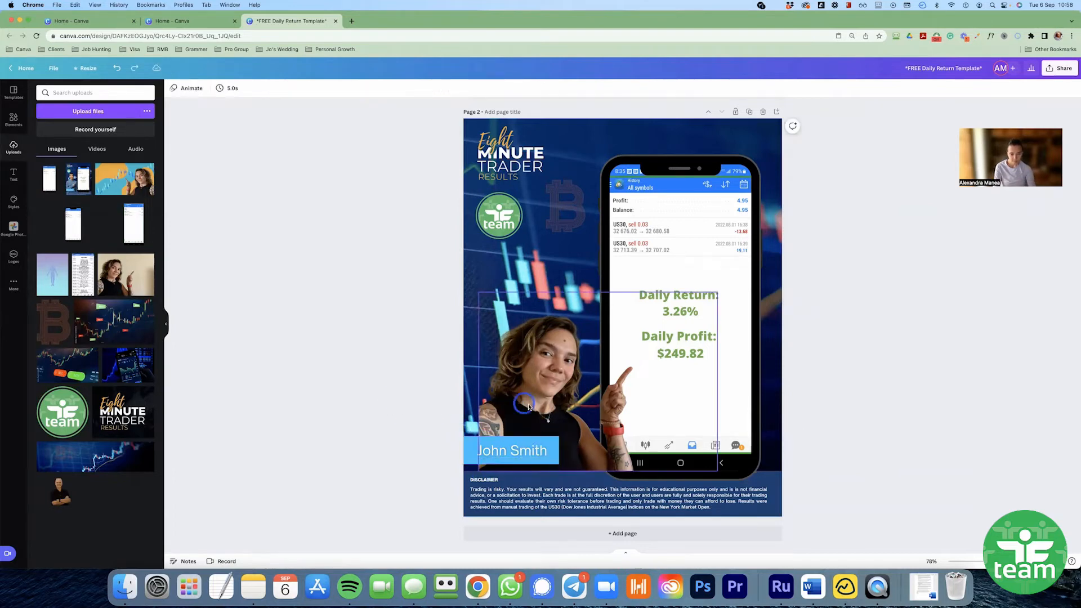
mouse_move(551, 399)
left_mouse_down()
mouse_move(529, 401)
mouse_move(536, 395)
left_mouse_up()
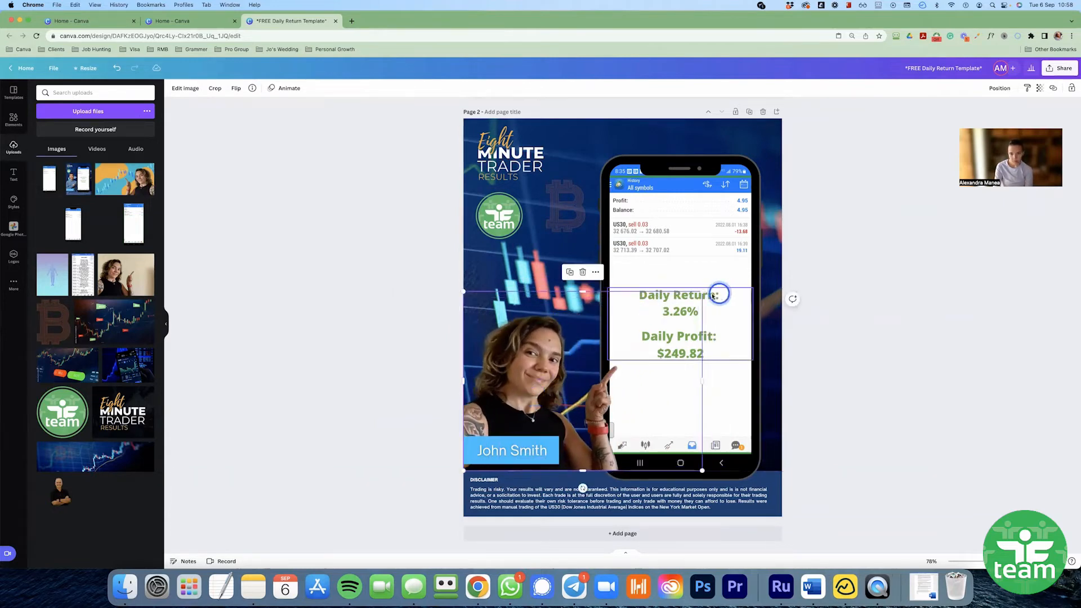
Try shrinking the woman's cut-out photo slightly from its upper corner, and enlarge it back to its former size
left_click_drag(702, 291, 722, 323)
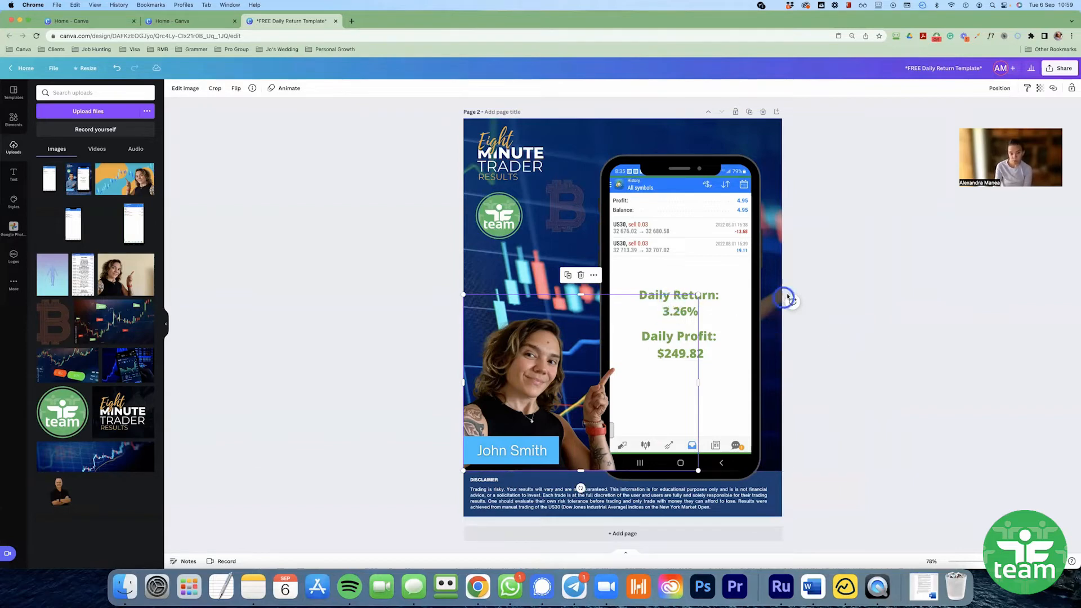
left_click_drag(698, 295, 702, 291)
left_click(377, 331)
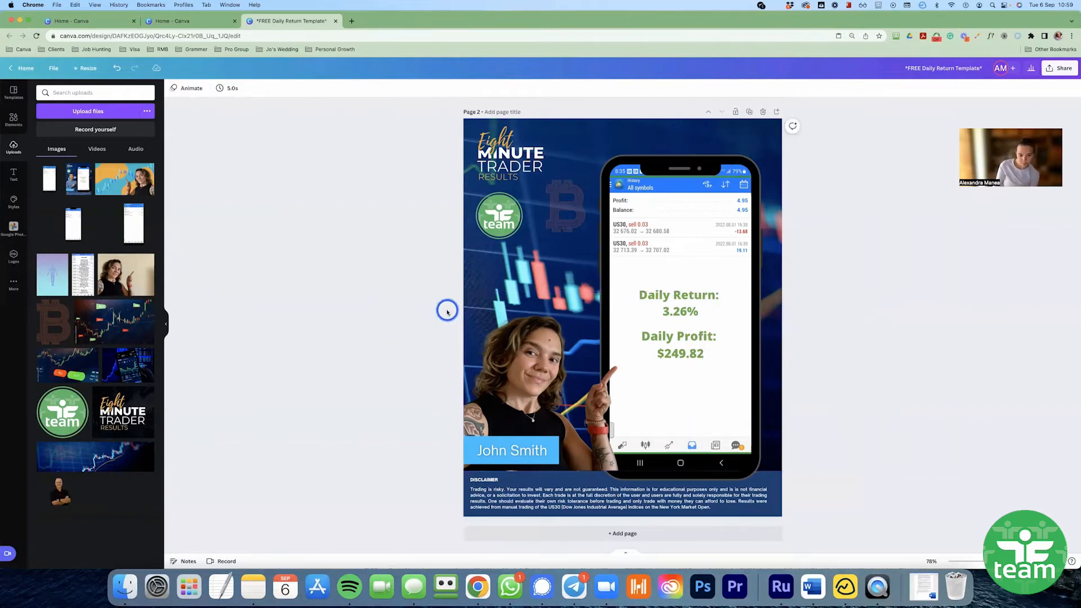
left_click(563, 389)
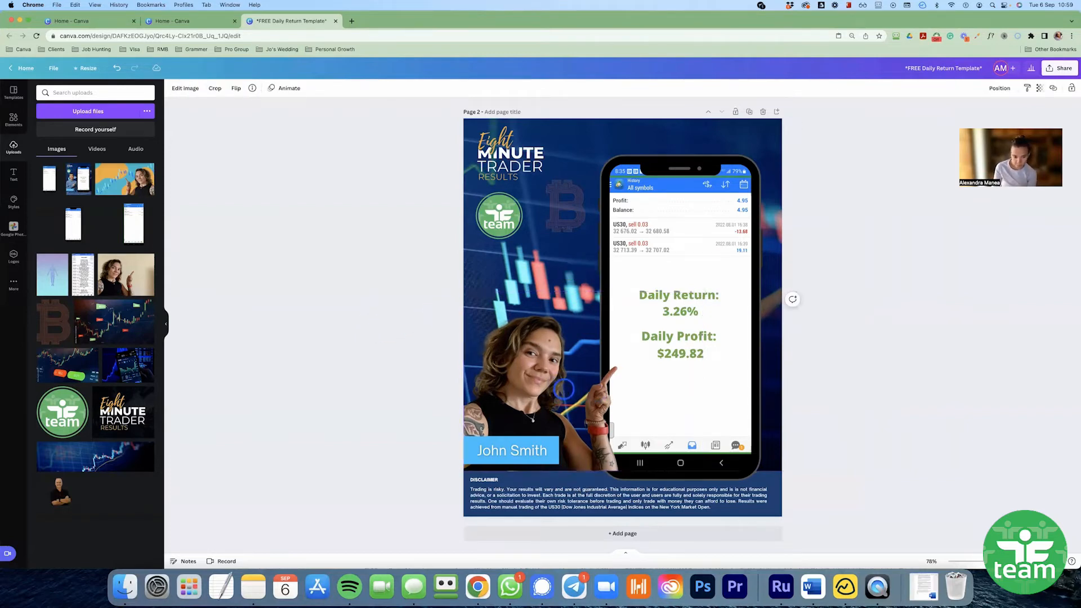
left_click_drag(564, 389, 564, 389)
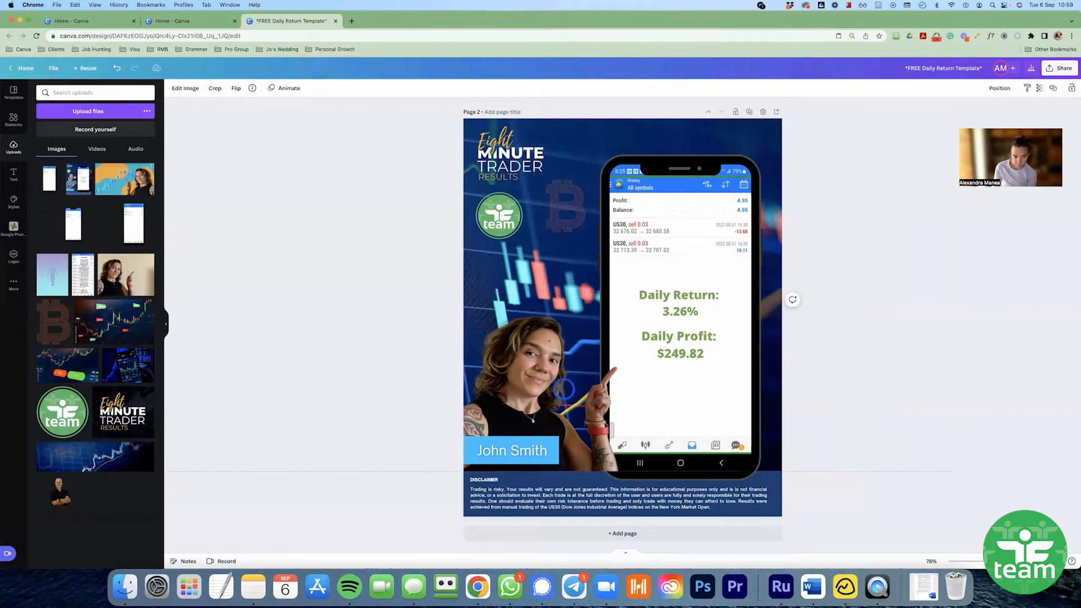
left_click(300, 271)
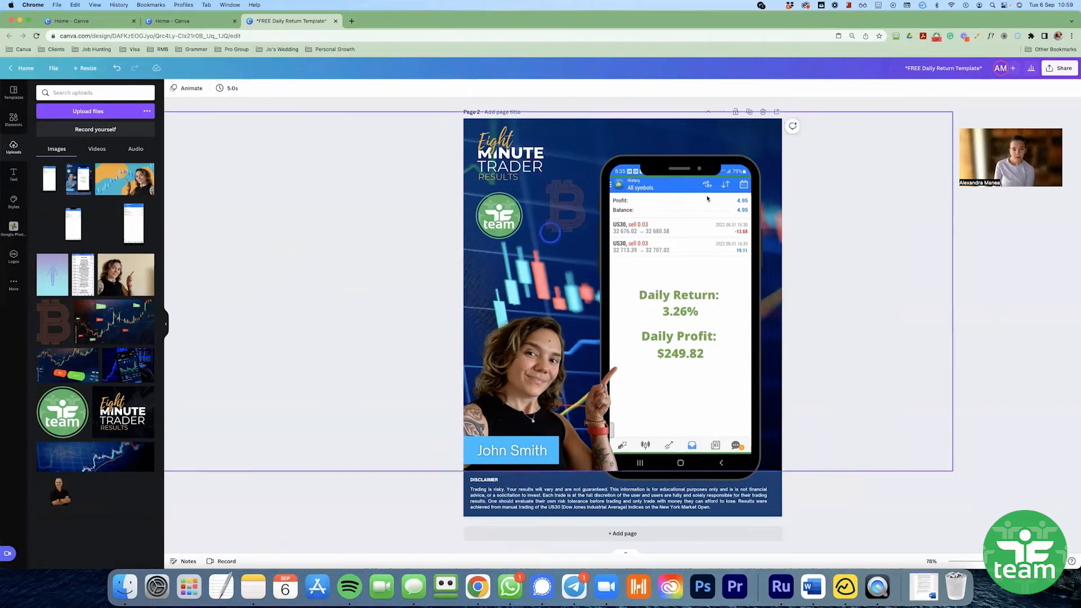
Try adding the uploaded Eight Minute Trader Results logo with its background removed, and delete the added logo from page 2
left_click(20, 156)
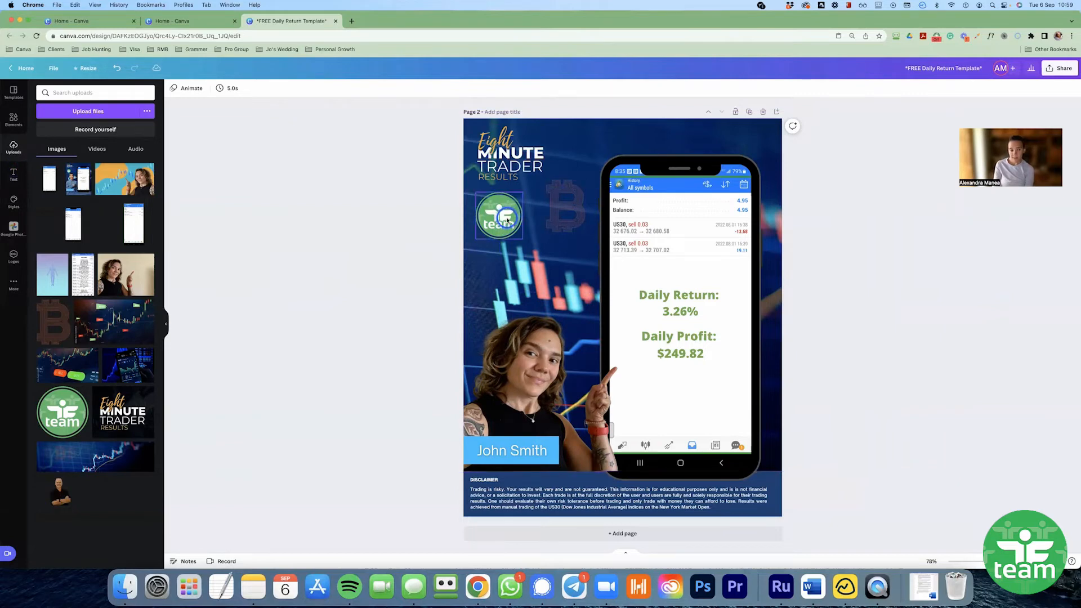
left_click(126, 411)
left_click_drag(579, 265, 582, 219)
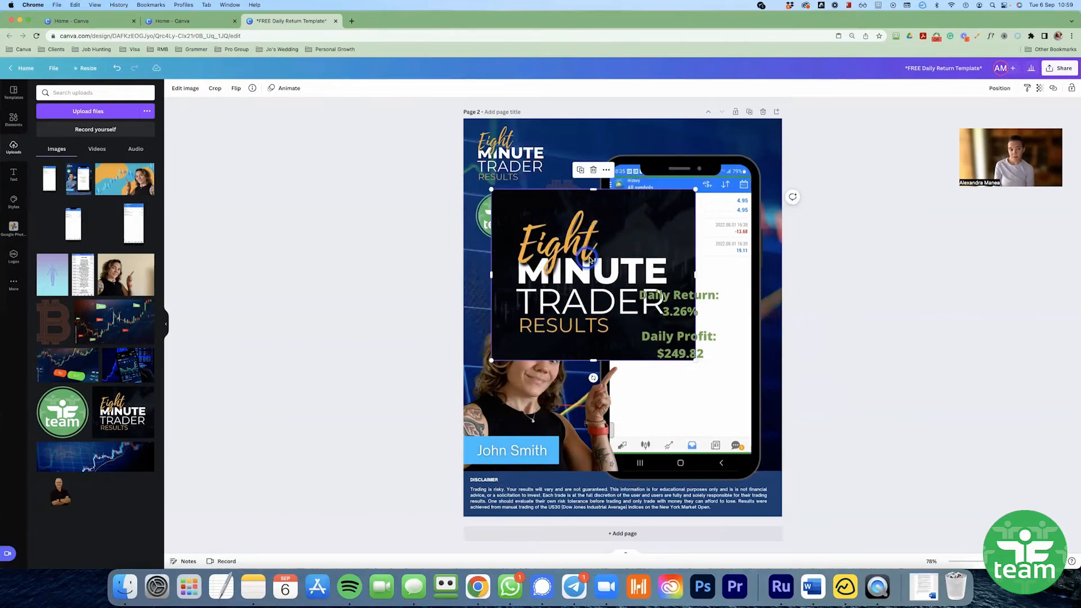
left_click(187, 90)
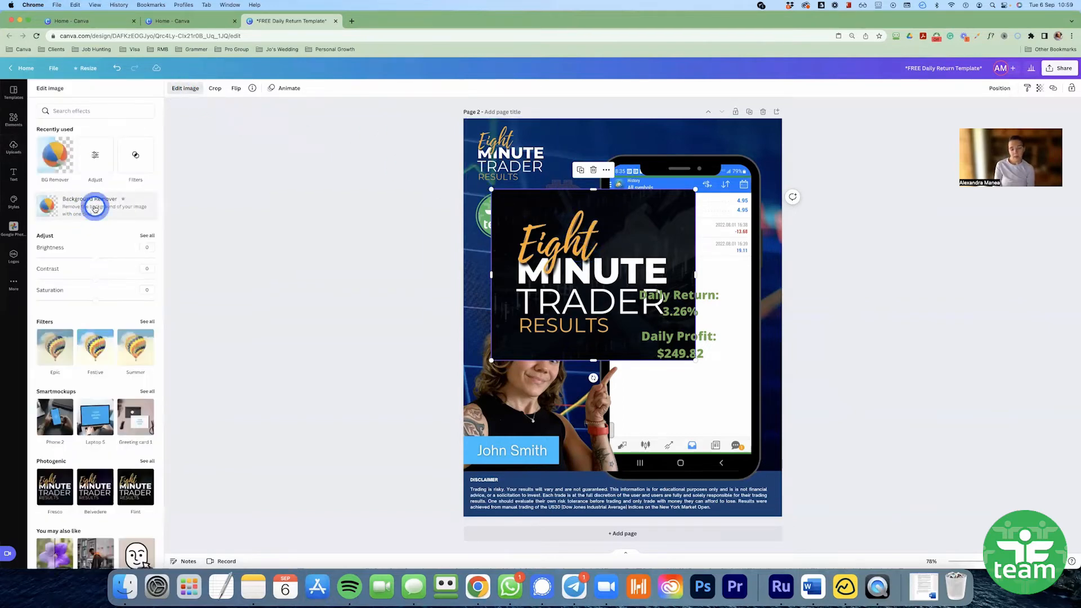
left_click(94, 208)
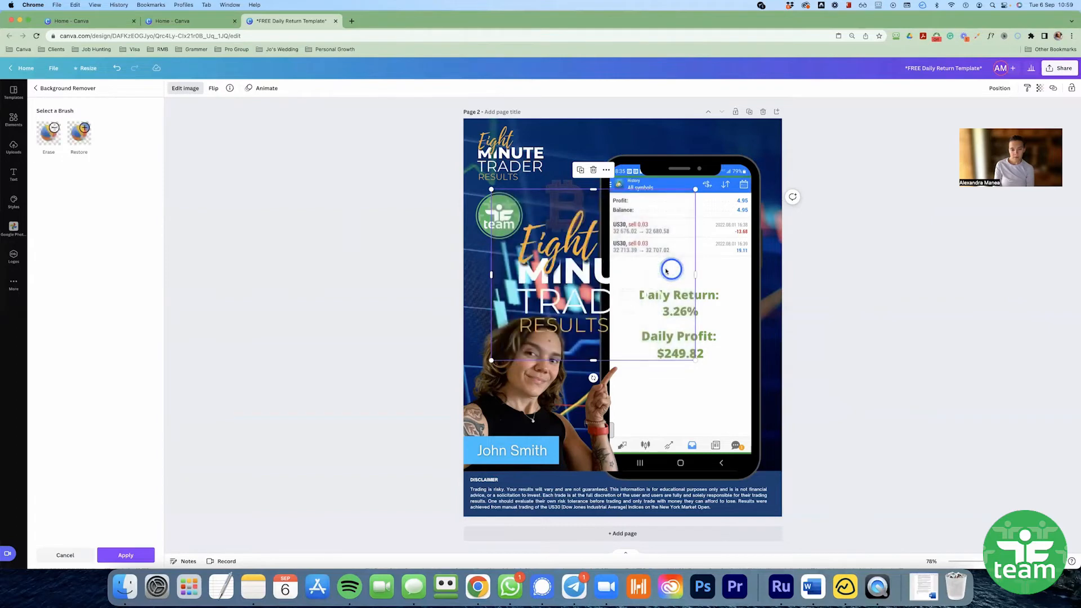
left_click_drag(544, 258, 488, 245)
left_click_drag(513, 265, 565, 364)
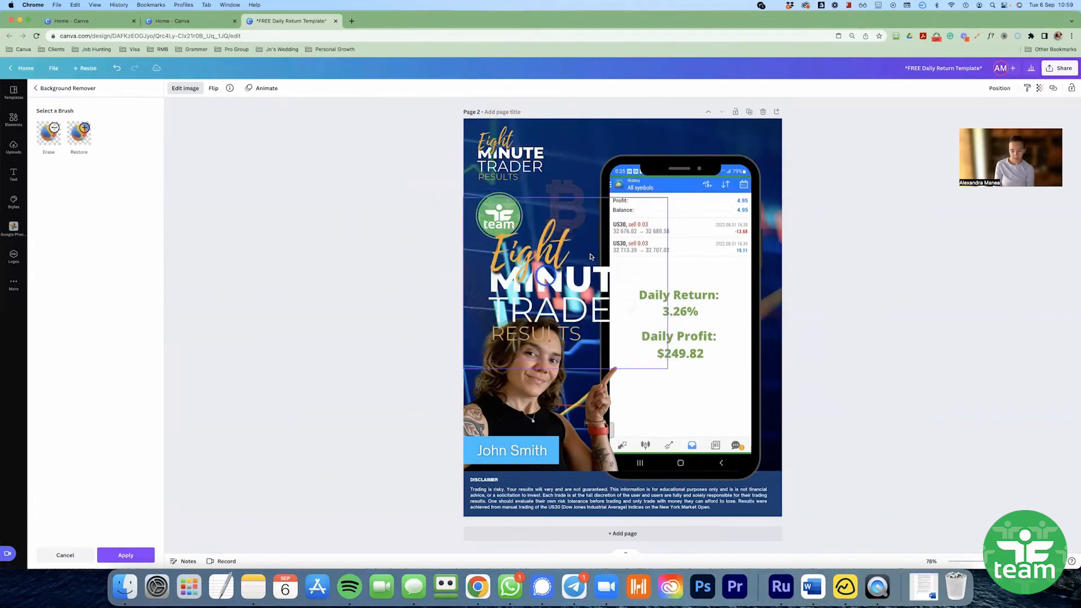
key("BackSpace")
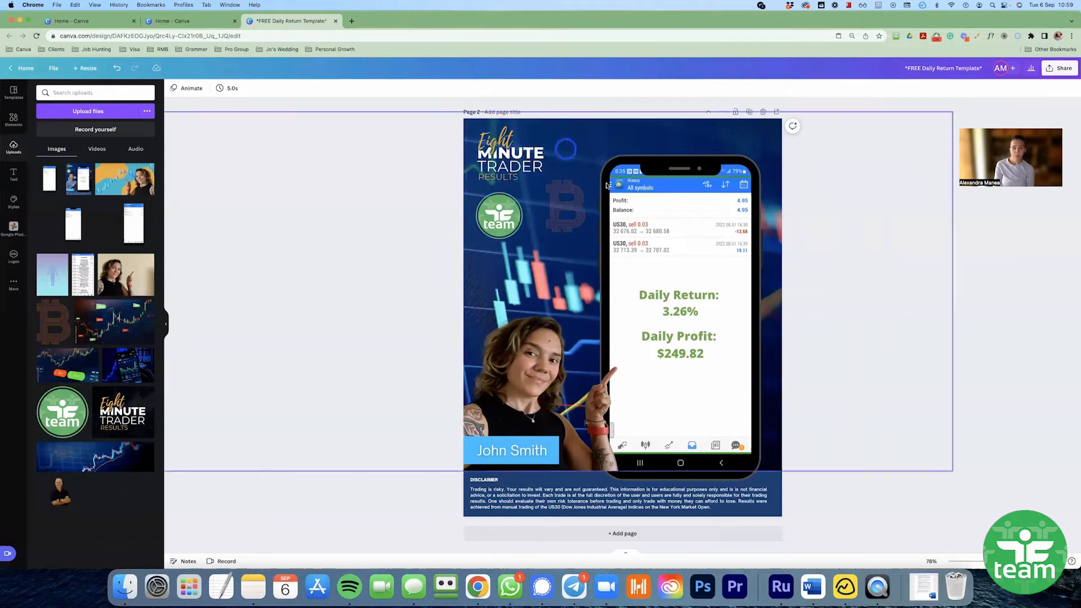
Try deleting the green team logo and enlarging the Eight Minute Trader logo on page 2, and undo both changes
left_click(500, 227)
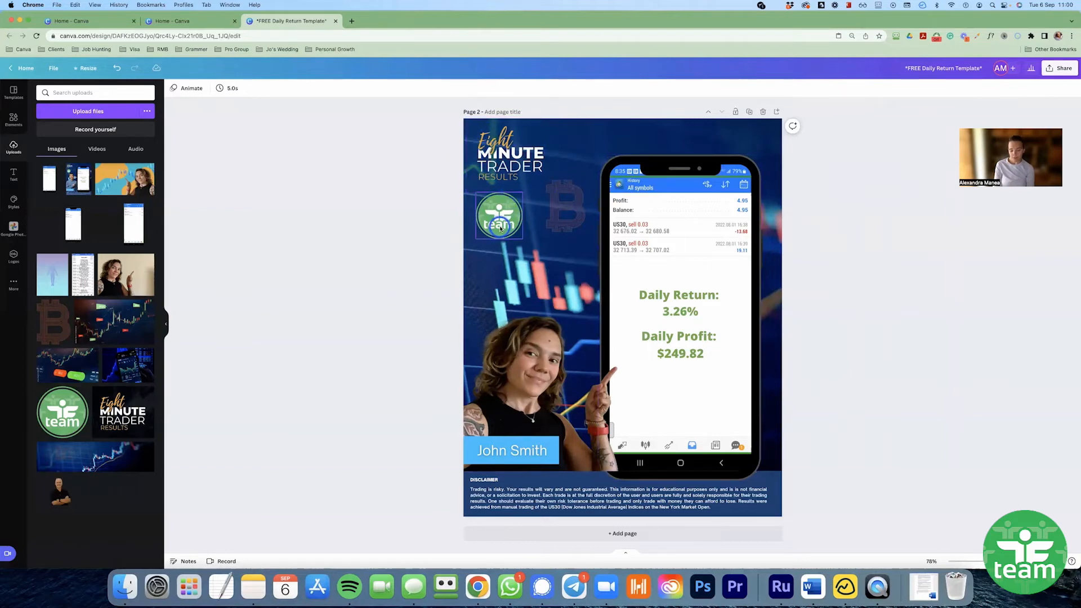
key("Delete")
left_click(552, 184)
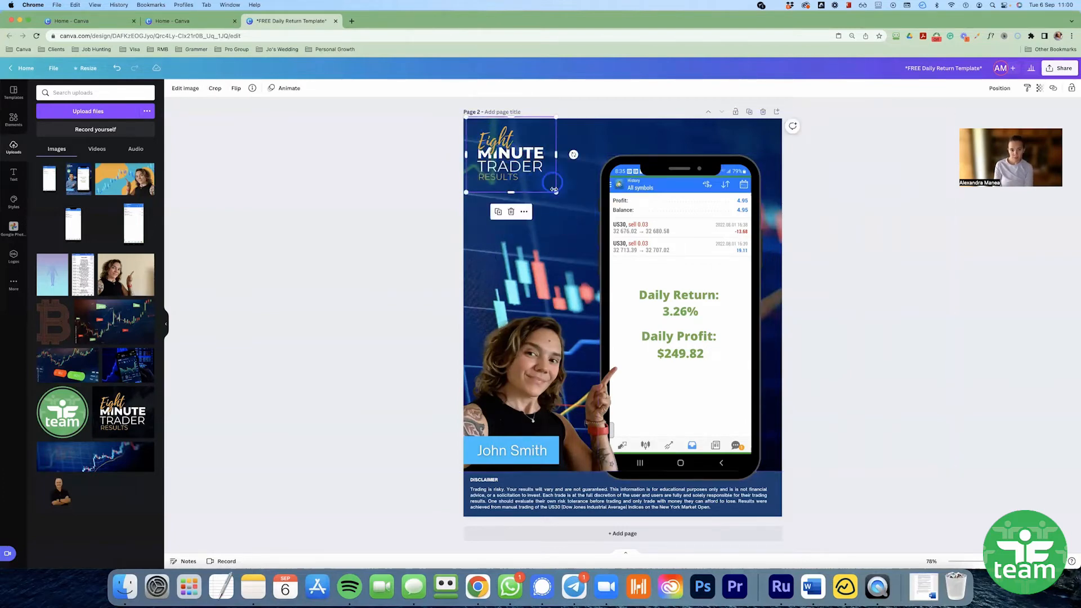
mouse_move(554, 191)
left_mouse_down()
mouse_move(602, 231)
mouse_move(555, 192)
left_mouse_up()
key("super+z")
key("super+z")
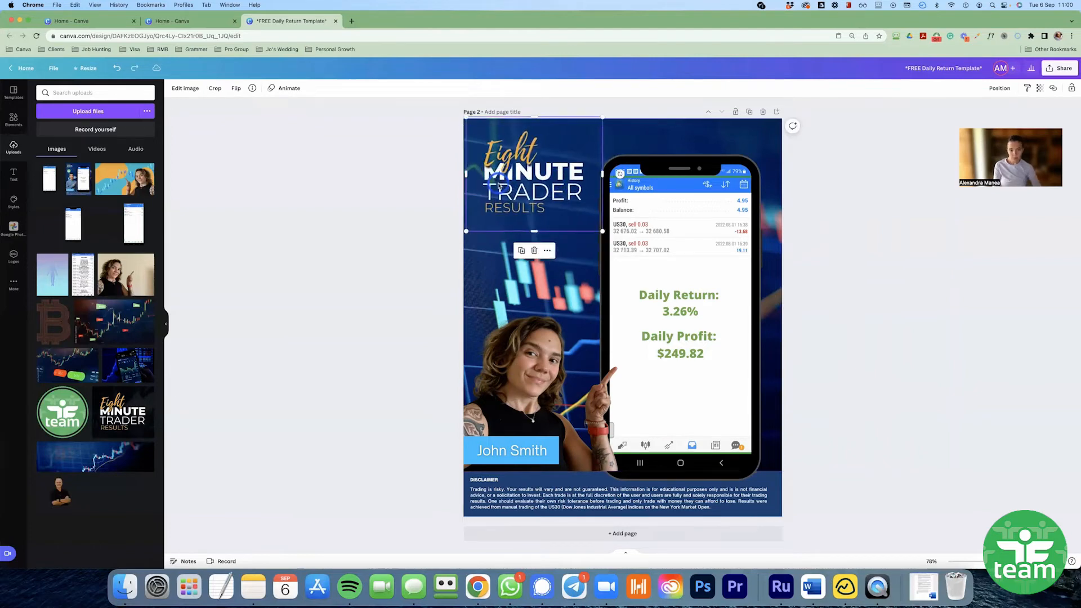
key("super+z")
key("super+z")
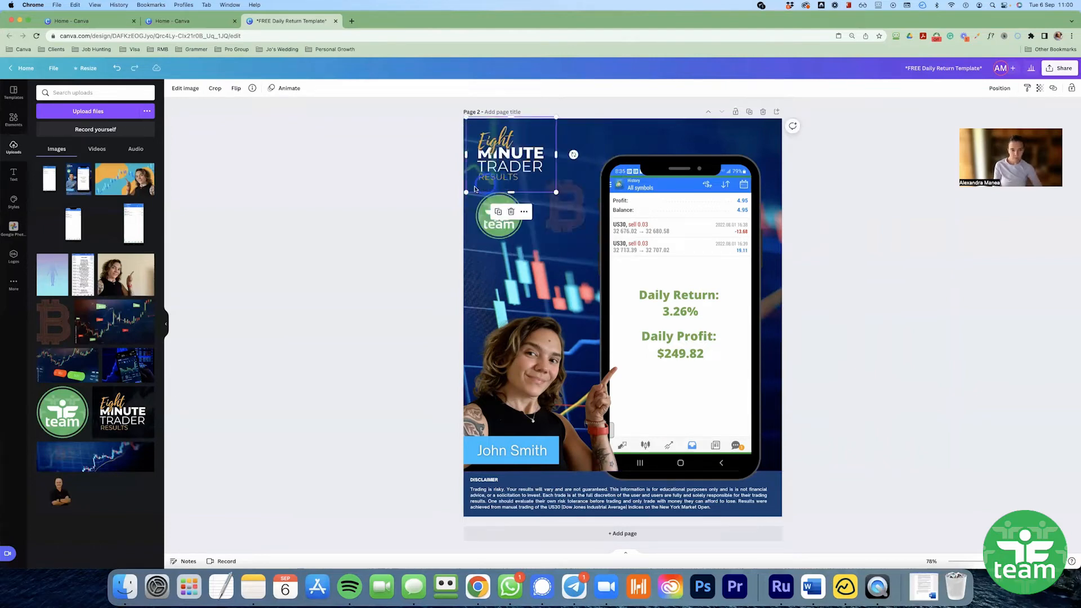
left_click(333, 169)
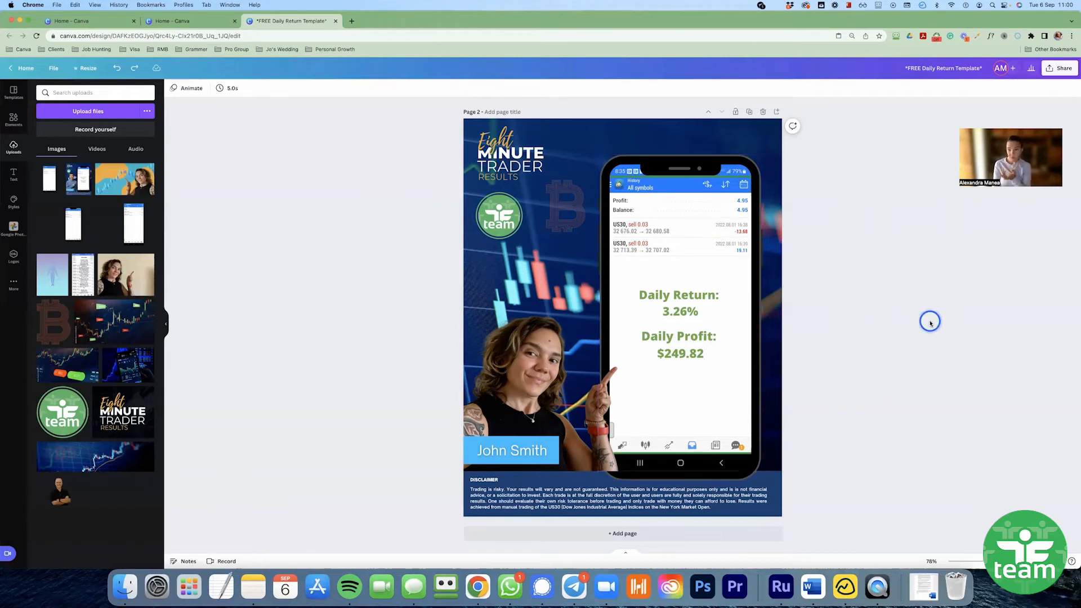
Delete the trading screenshot from the phone mockup on page 2, leaving the frame empty
left_click(695, 230)
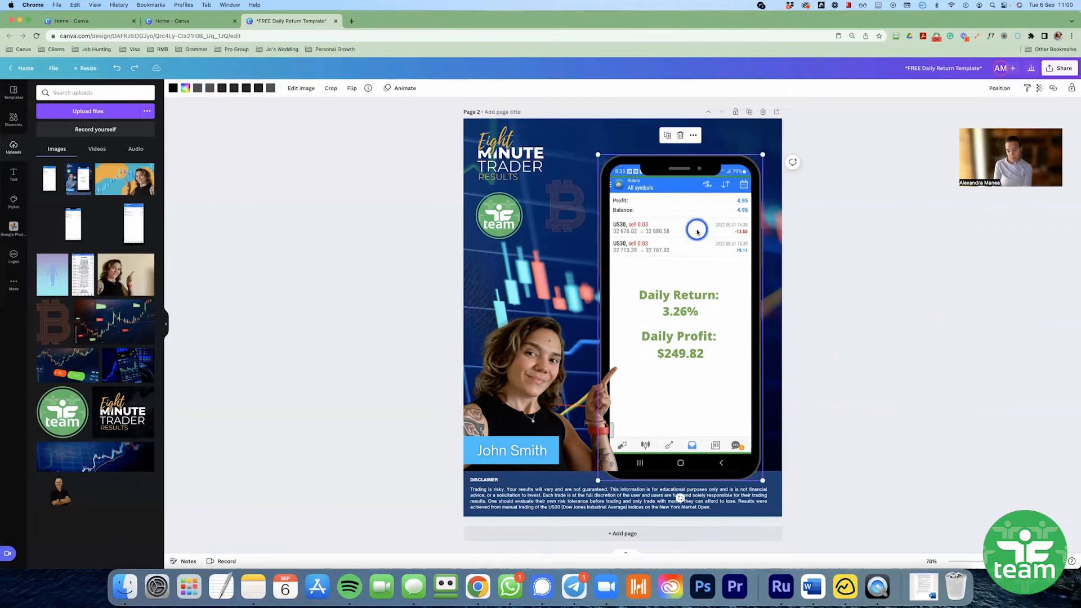
key("BackSpace")
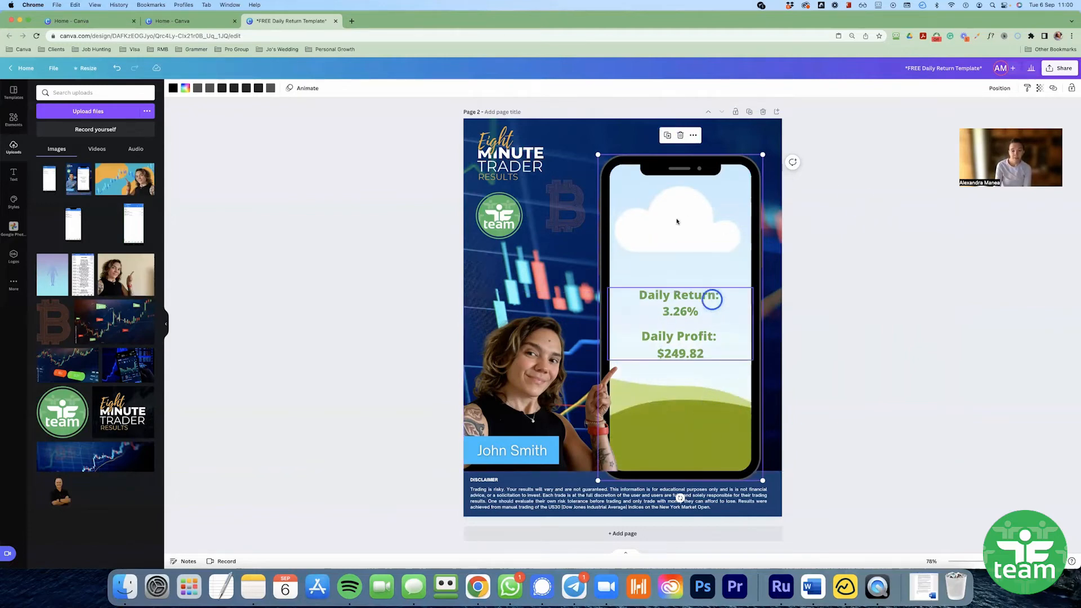
scroll(726, 186, "up", 1)
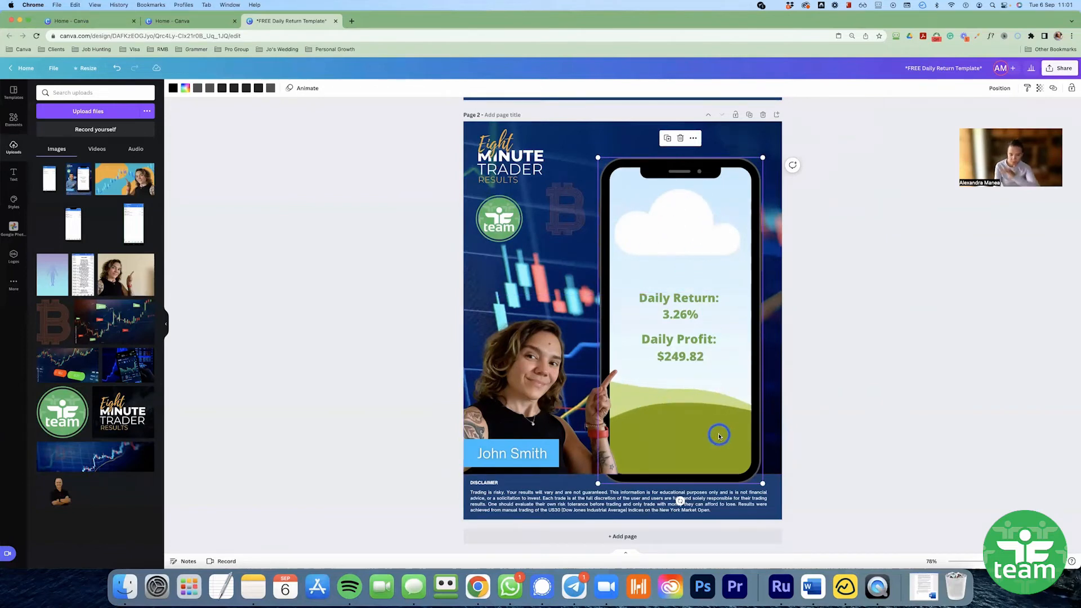
scroll(718, 437, "up", 1)
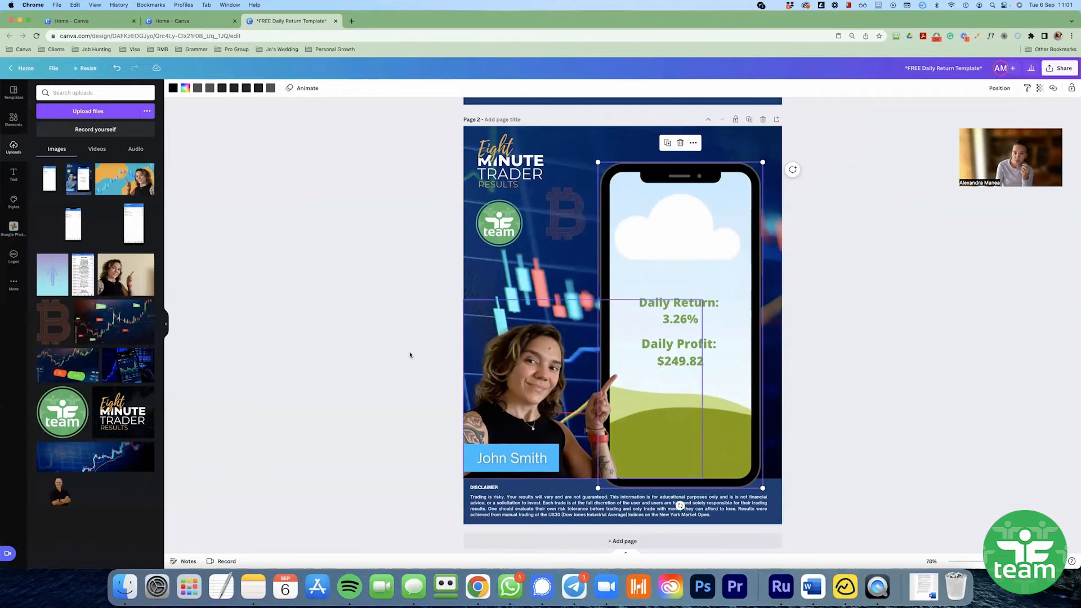
scroll(360, 352, "up", 1)
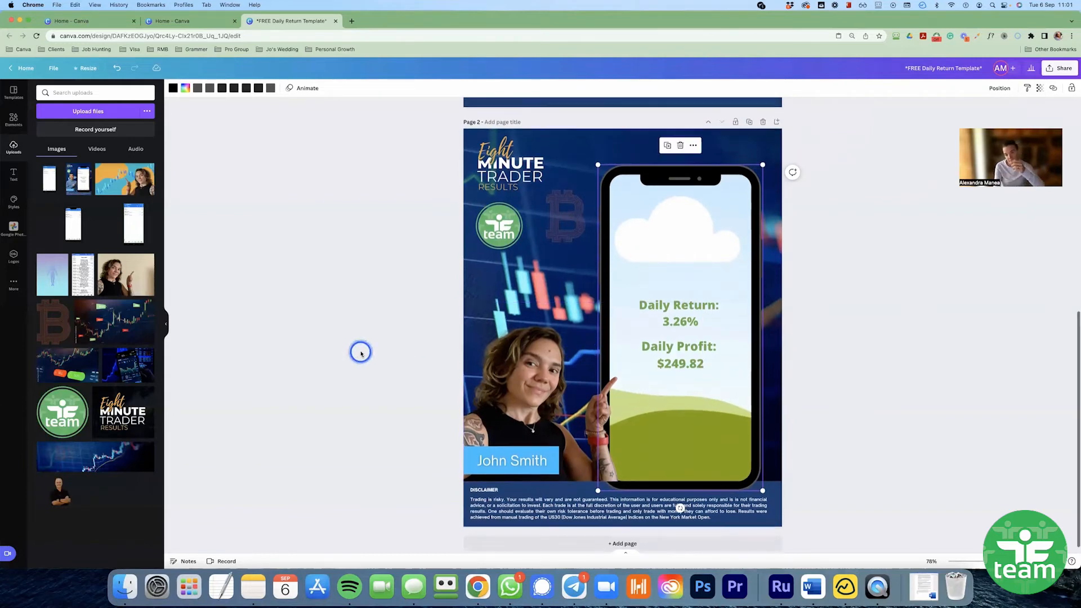
scroll(545, 367, "down", 1)
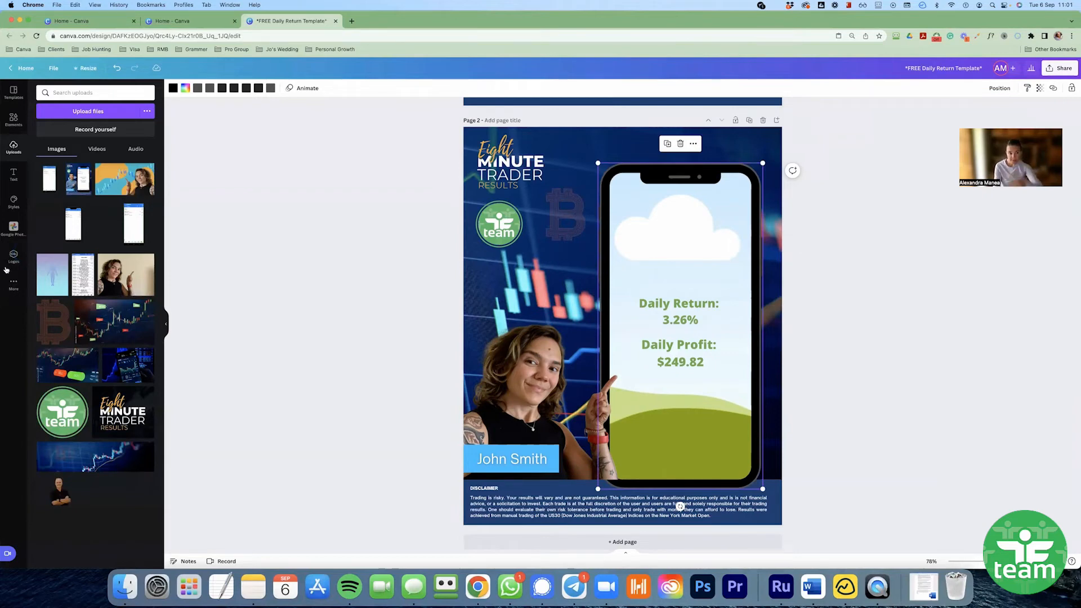
Try filling the phone frame with an uploaded trading screenshot, undo the placement, and delete the loose screenshot
left_click(134, 224)
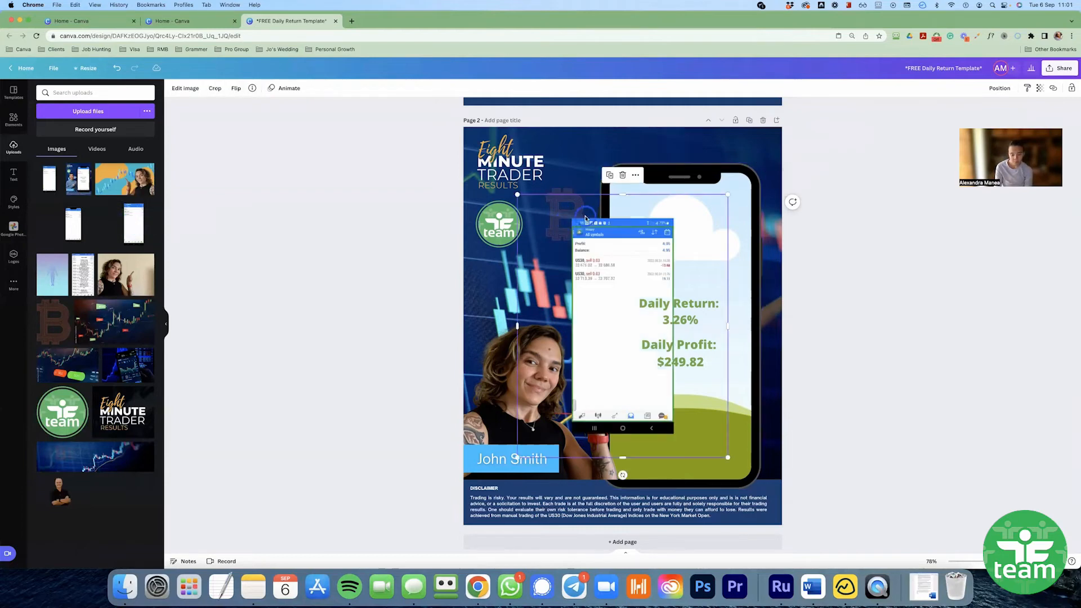
key("BackSpace")
left_click(49, 181)
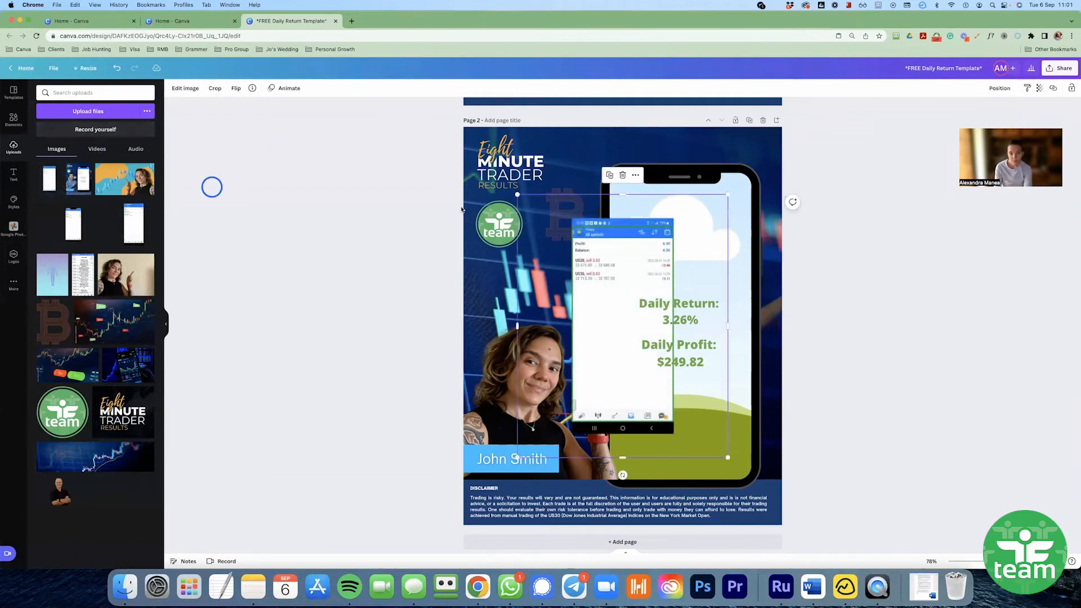
left_click(589, 269)
left_click_drag(589, 269, 628, 250)
left_click(652, 251)
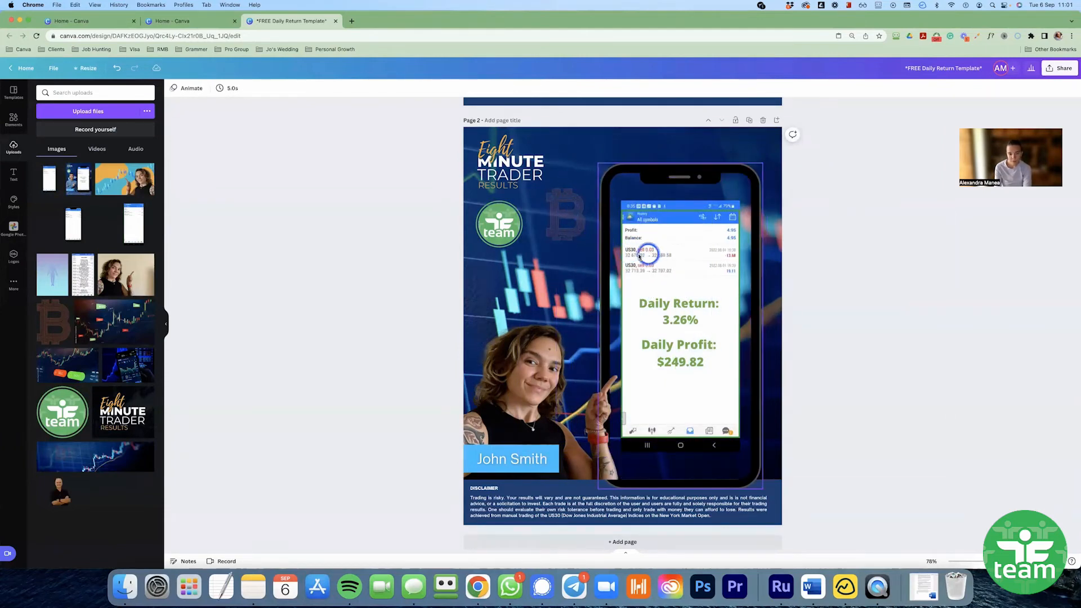
key("ctrl+z")
left_click(406, 285)
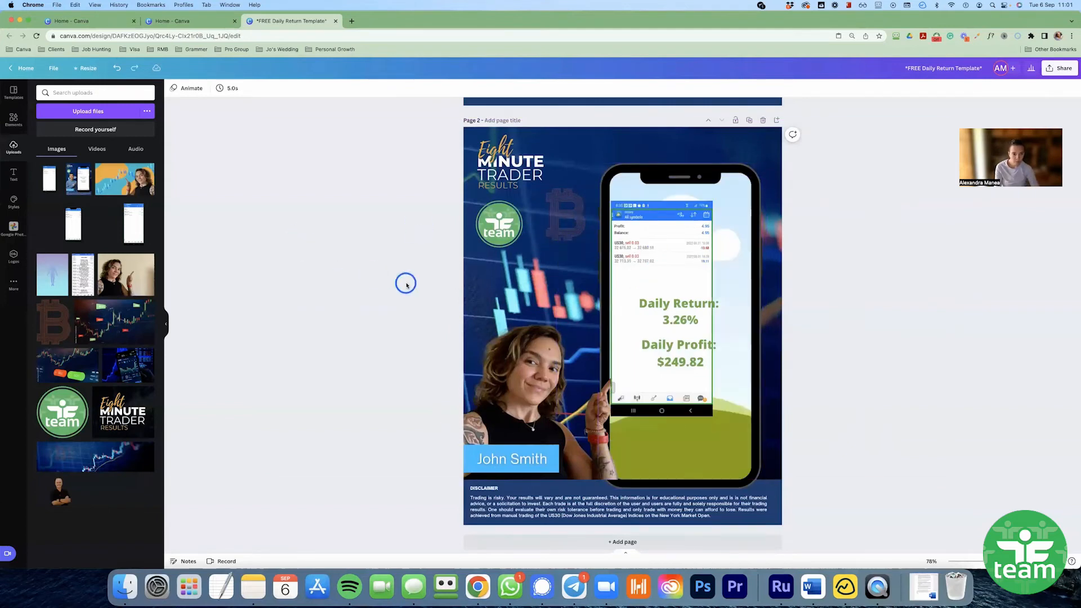
left_click(708, 270)
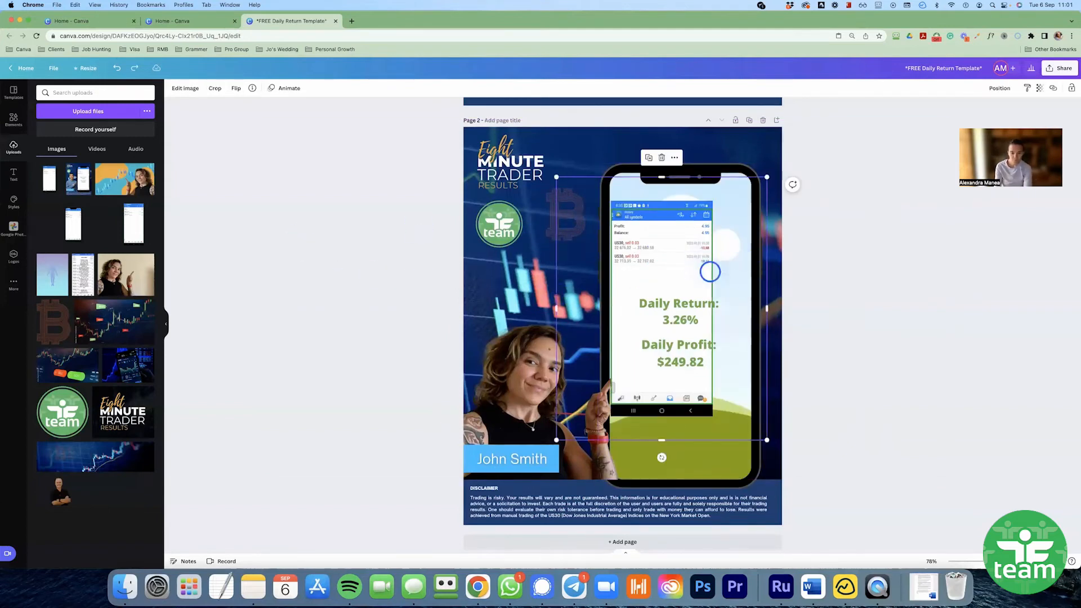
key("Delete")
Add the uploaded trading screenshot to page 2, enlarge it, and place it inside the empty phone frame
left_click(183, 256)
left_click(135, 221)
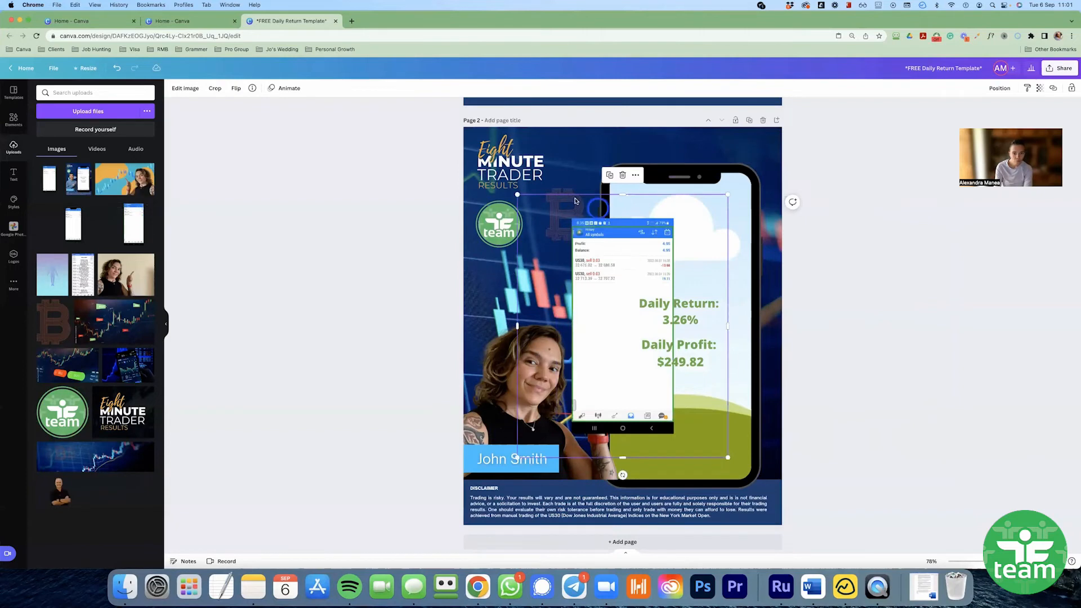
left_click_drag(517, 195, 442, 163)
left_click_drag(594, 244, 673, 271)
left_click(682, 259)
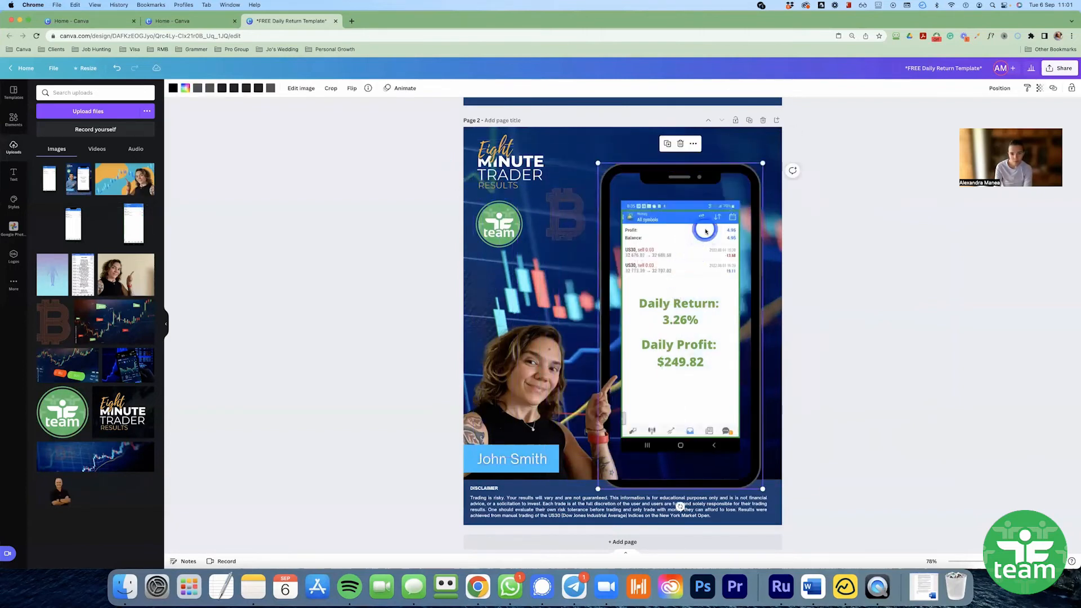
Try enlarging the trading screenshot inside the phone frame on page 2, and delete it from the frame
double_click(706, 230)
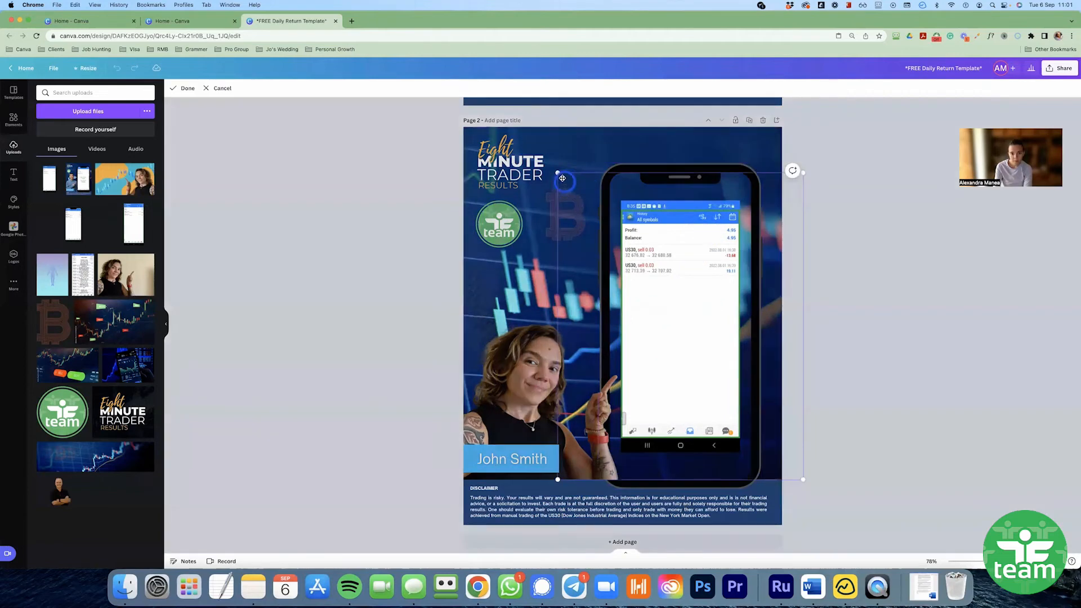
left_click_drag(557, 172, 432, 102)
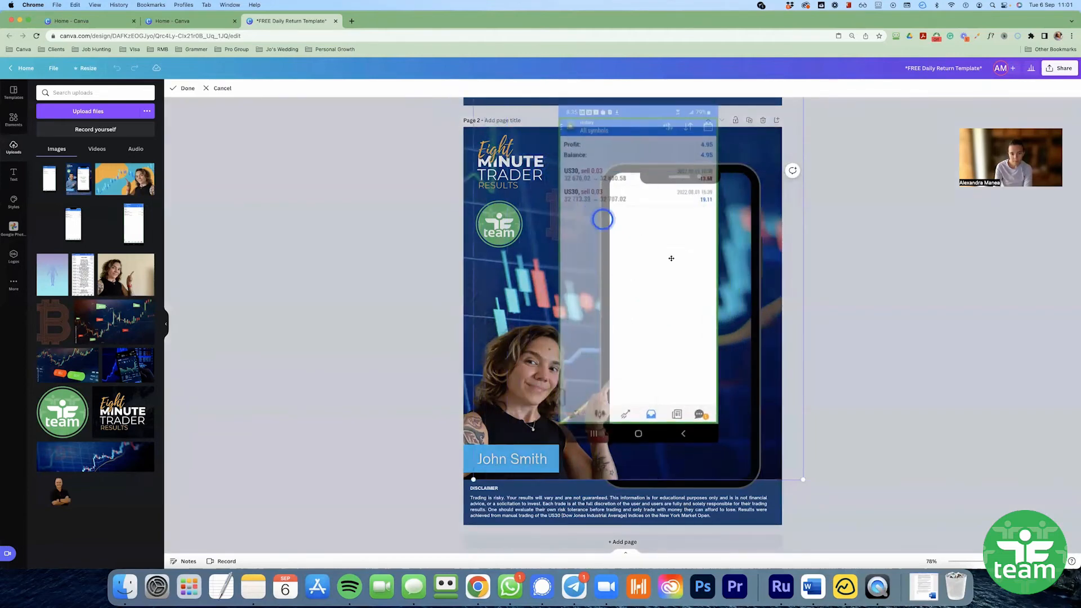
left_click_drag(688, 279, 714, 326)
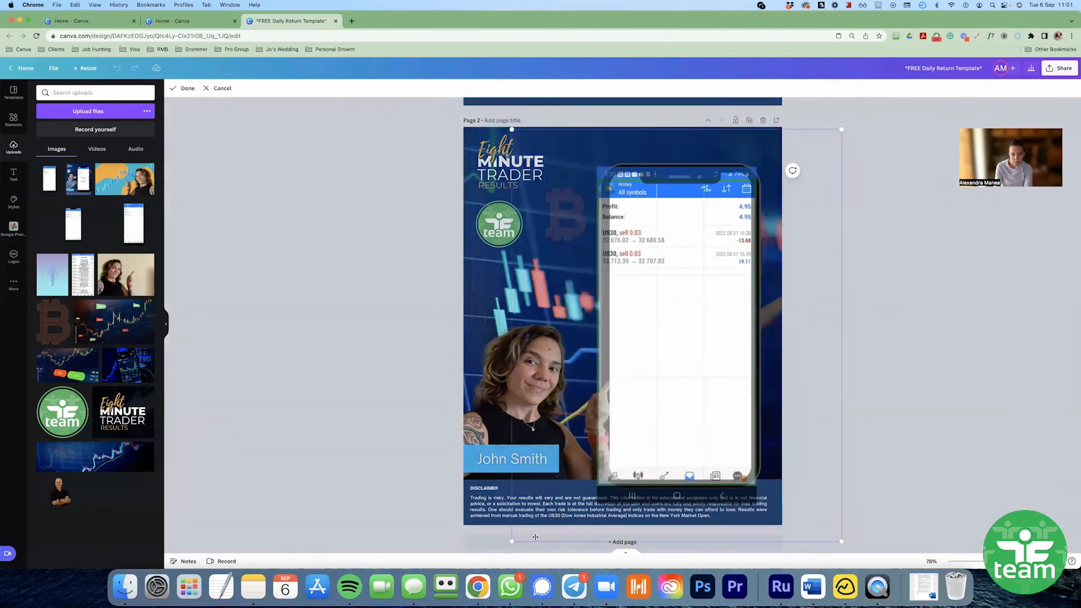
left_click_drag(513, 542, 527, 521)
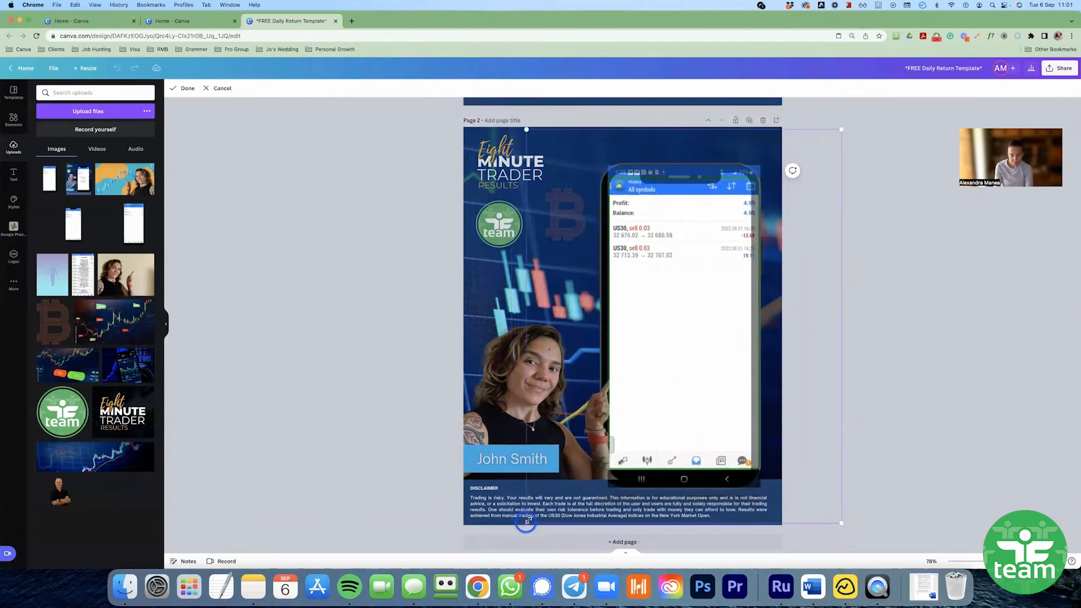
key("Return")
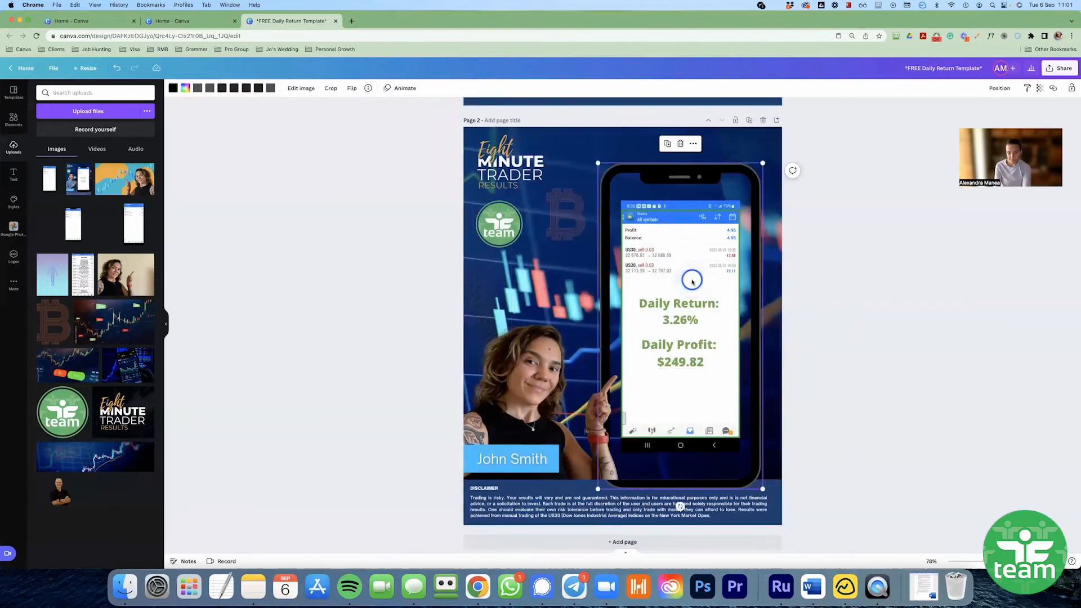
key("BackSpace")
left_click(74, 224)
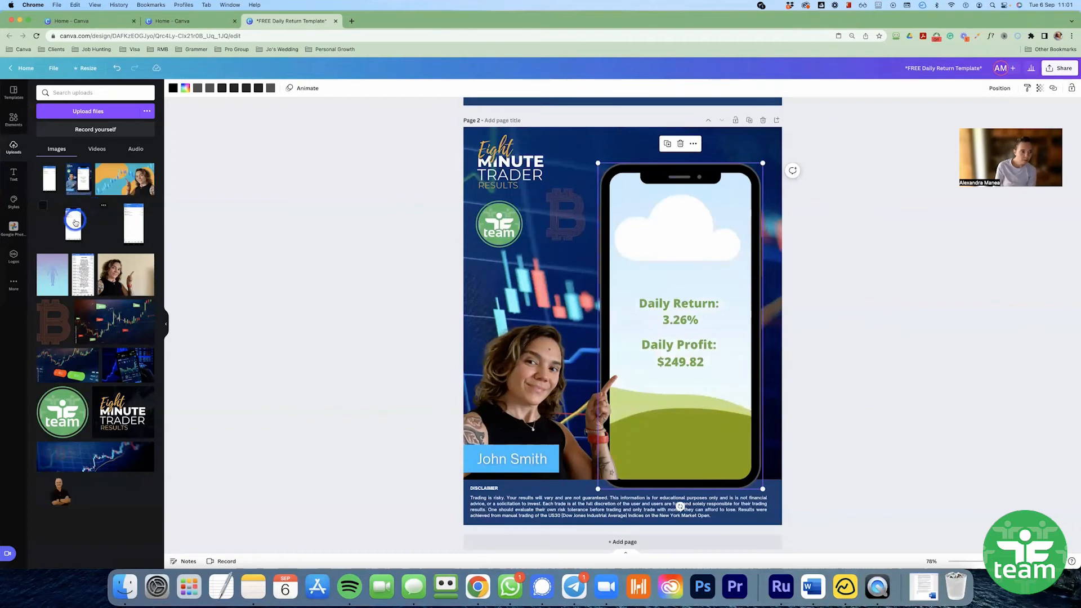
left_click(135, 226)
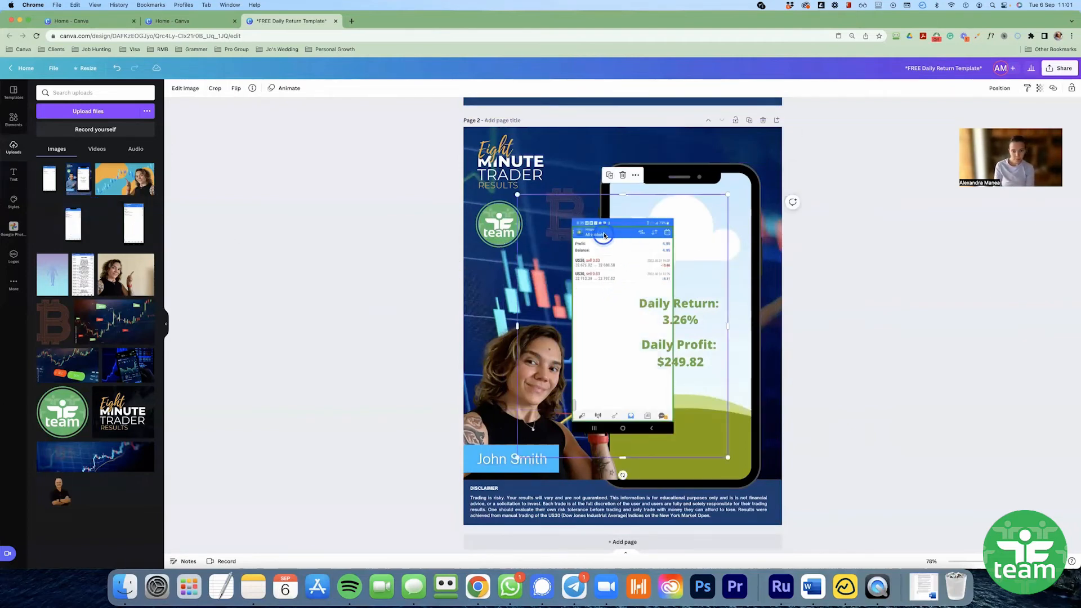
left_click(617, 264)
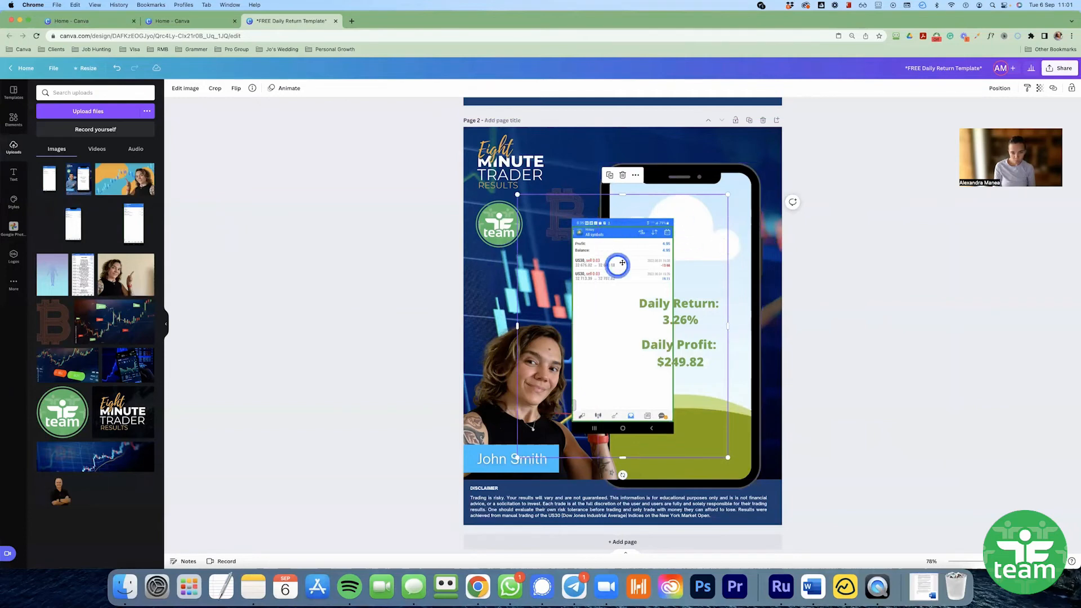
left_click_drag(622, 262, 562, 268)
key("Delete")
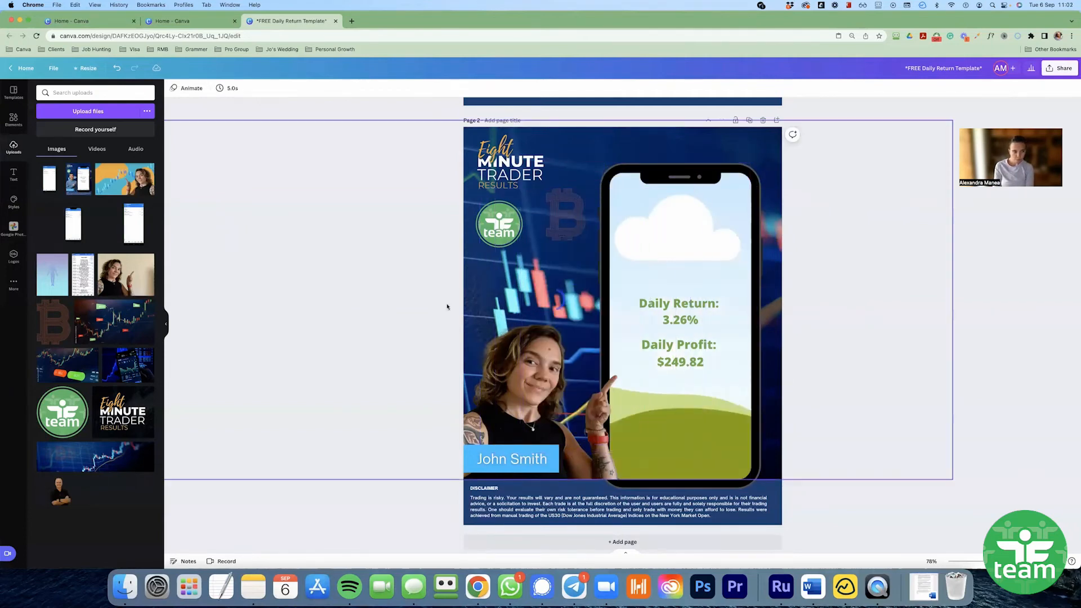
Add the uploaded trading screenshot to page 2 again as a loose image
left_click(51, 180)
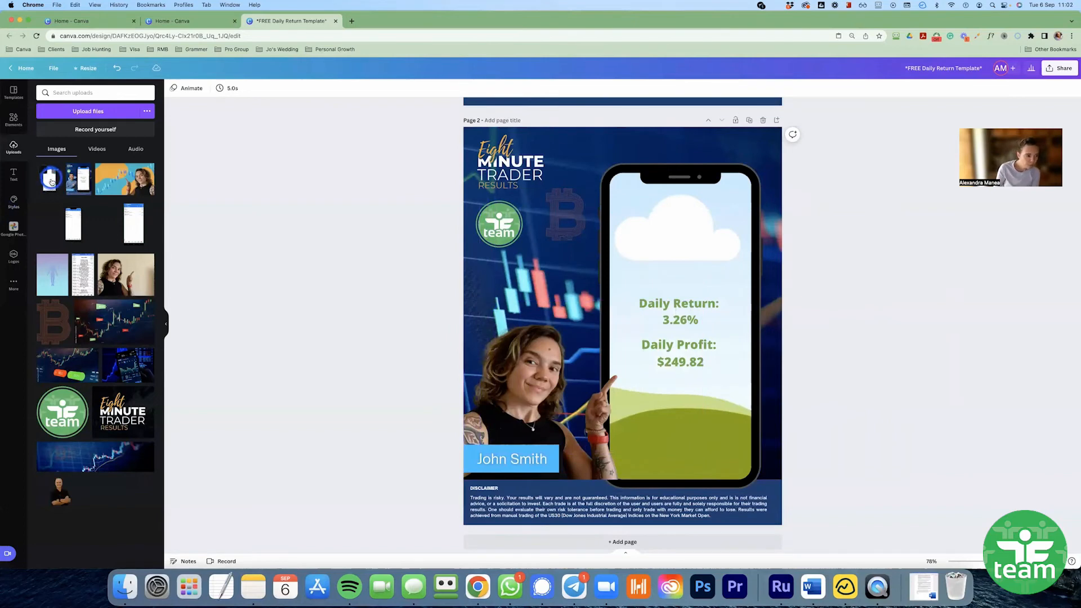
left_click(136, 234)
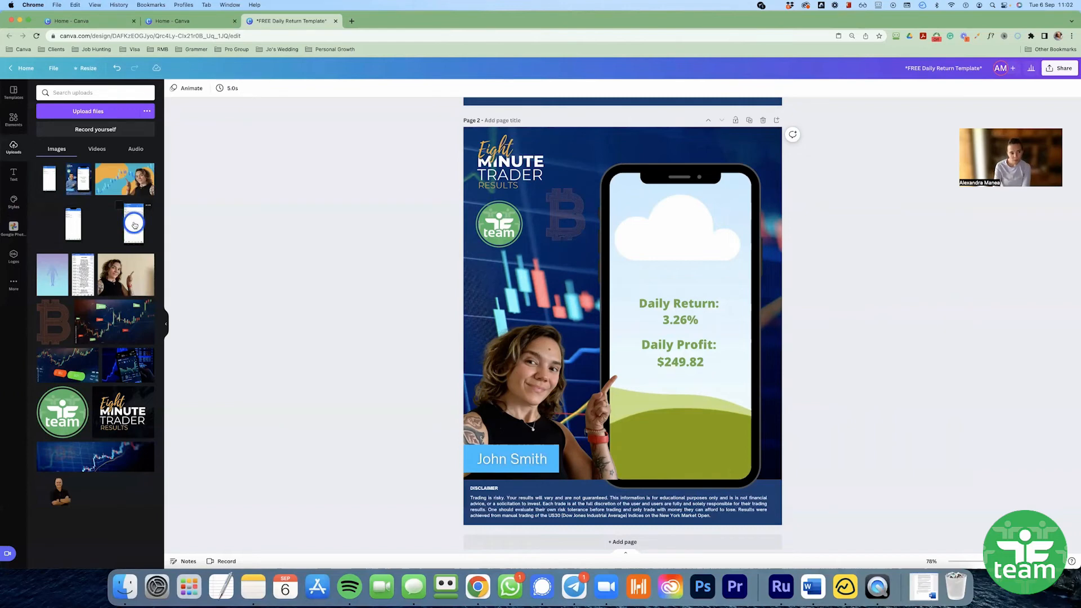
left_click(133, 225)
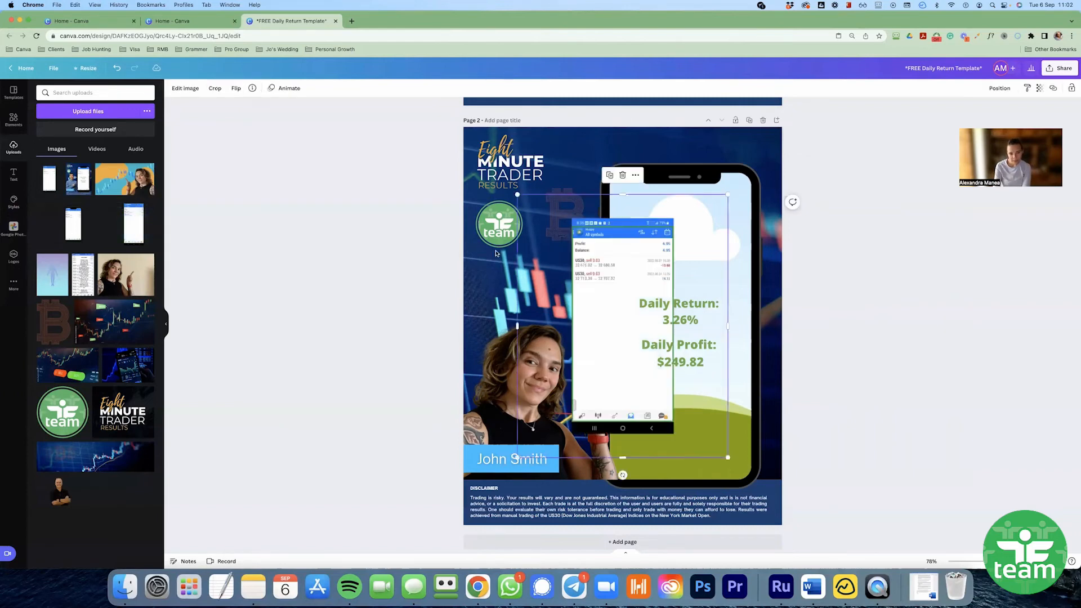
Crop the empty margins off the loose trading screenshot and place it in the phone frame
left_click(614, 285)
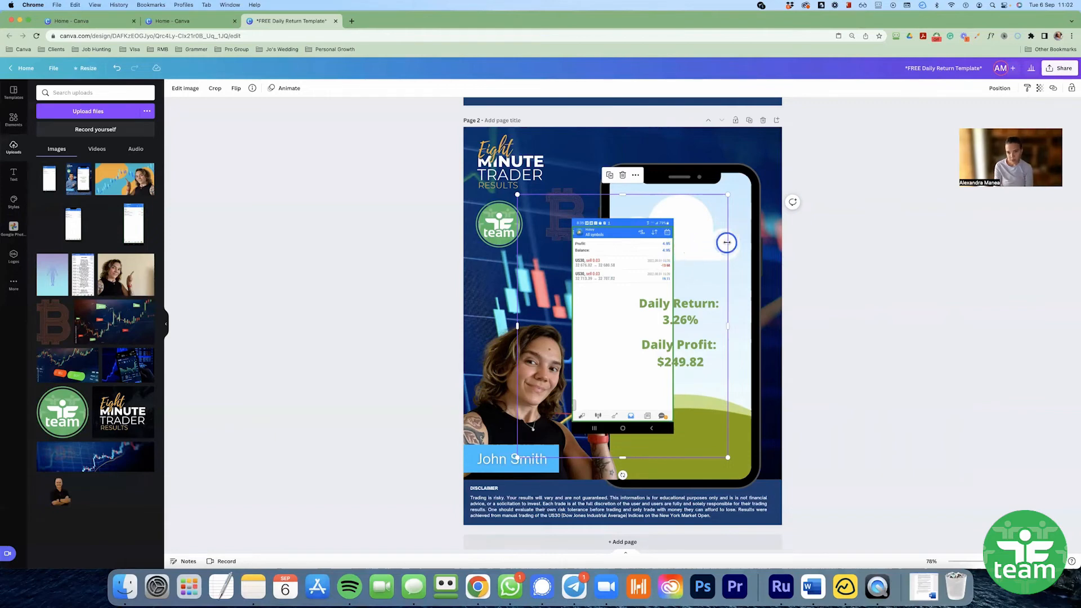
left_click_drag(726, 241, 674, 241)
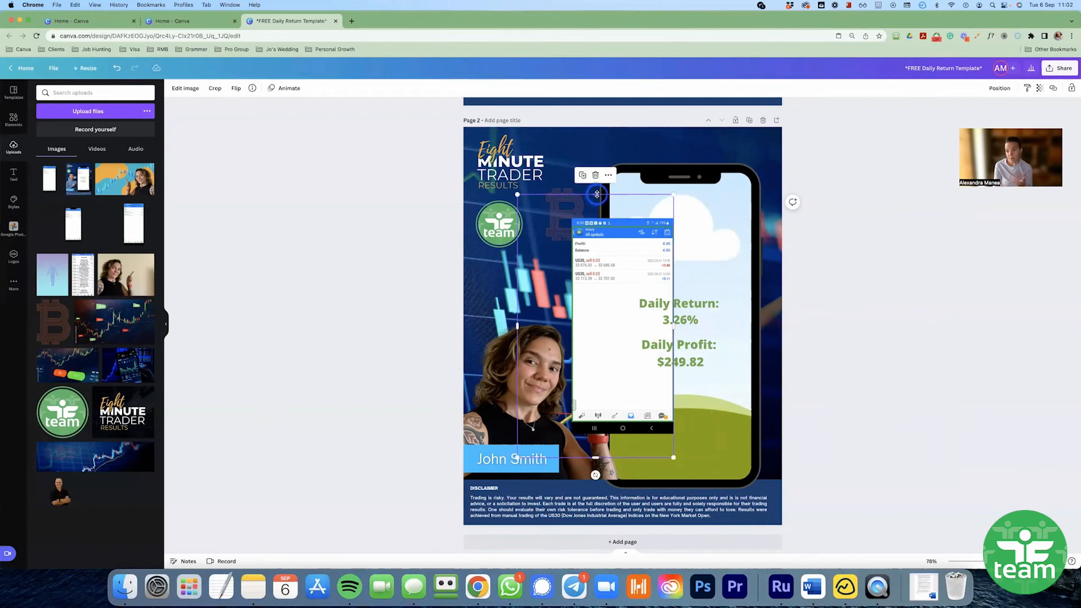
left_click_drag(596, 195, 597, 219)
left_click_drag(519, 336, 571, 336)
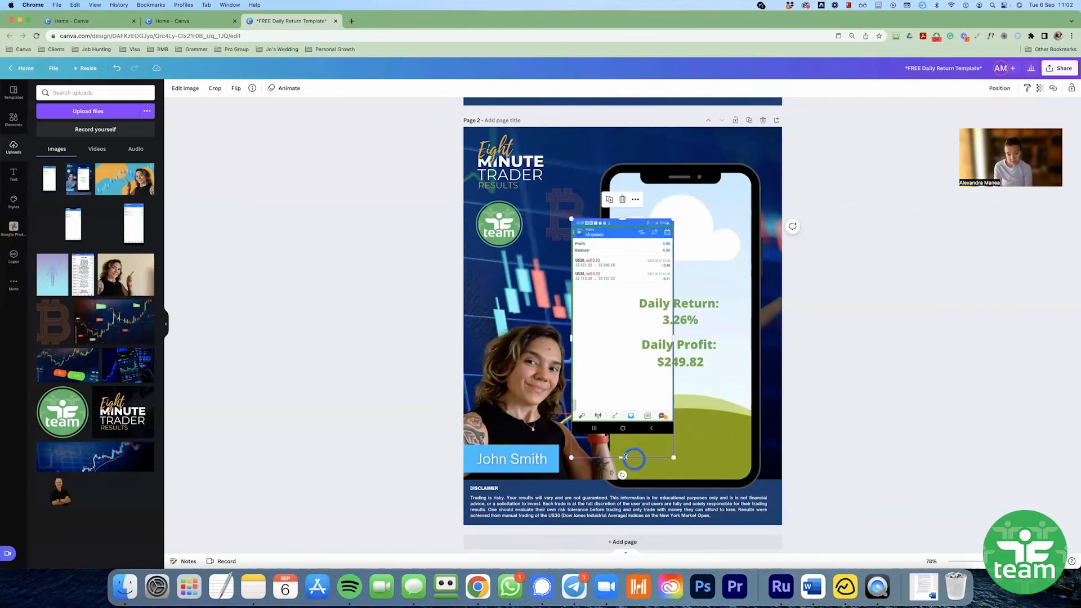
left_click_drag(622, 457, 627, 433)
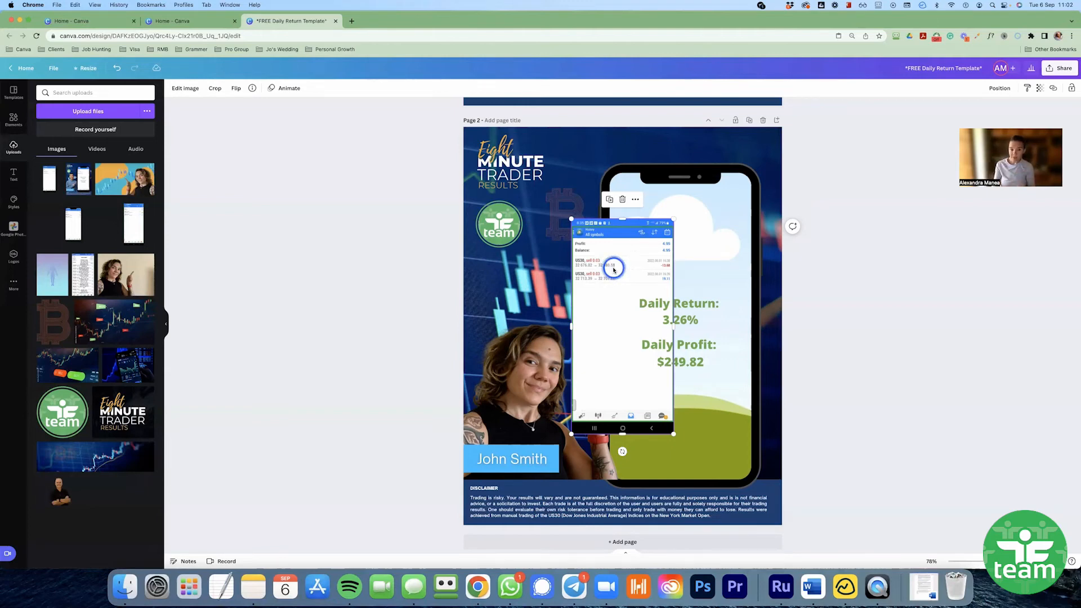
left_click_drag(614, 270, 711, 255)
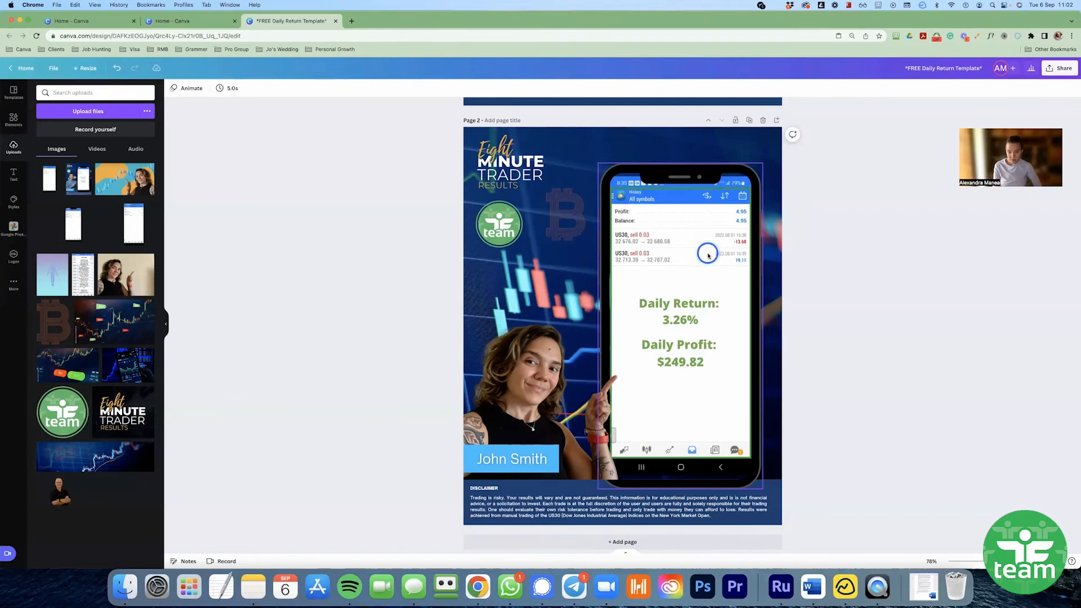
Take the screenshot out of the phone frame, and try filling the frame with it uncropped
left_click_drag(708, 256, 628, 278)
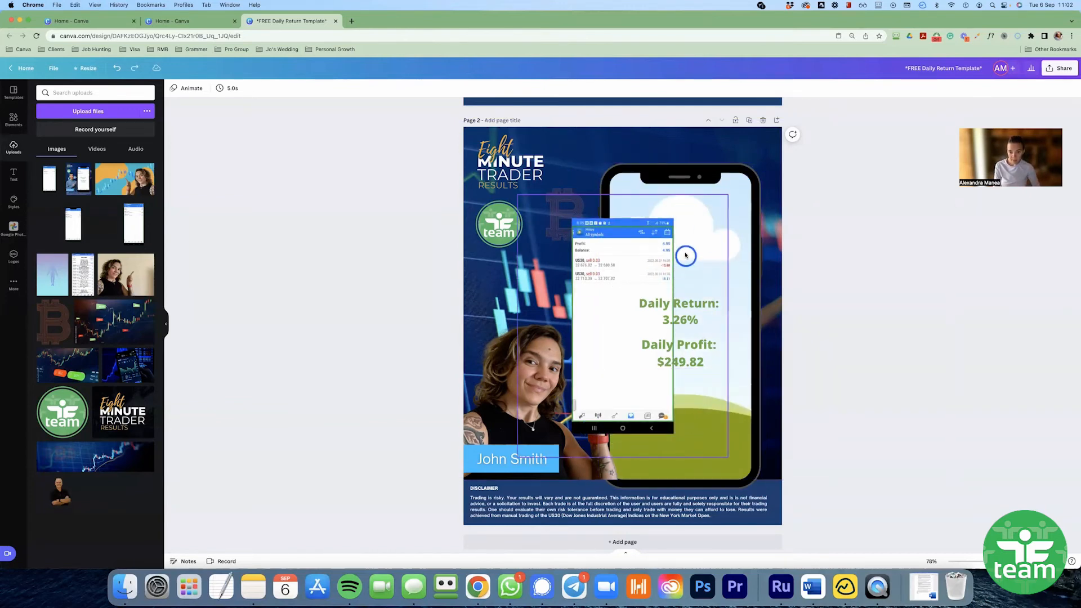
left_click_drag(662, 194, 691, 225)
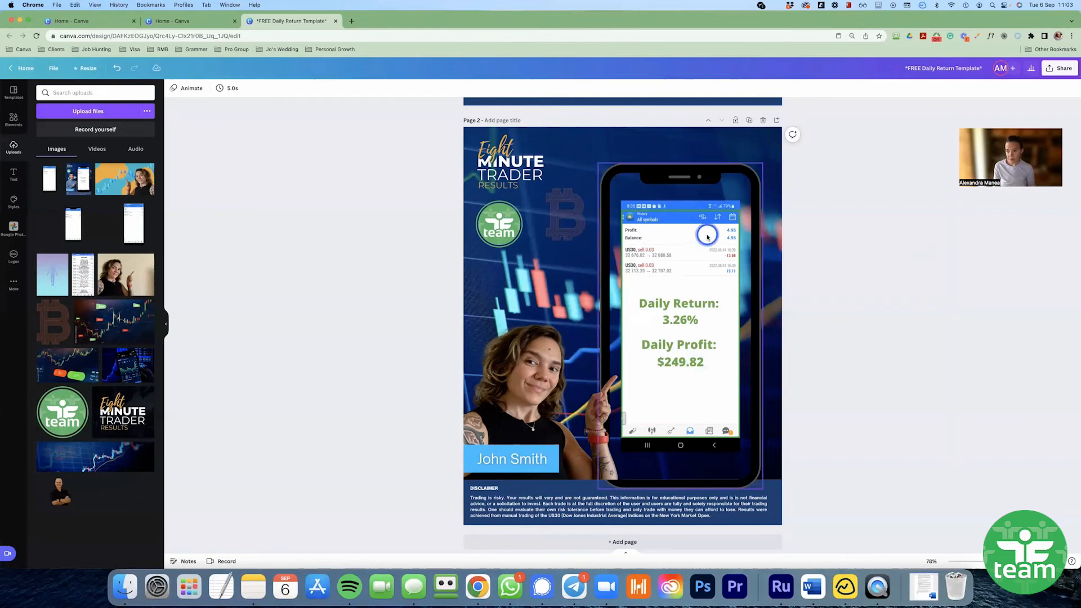
left_click_drag(713, 236, 593, 245)
Crop the empty margins on all four sides of the loose trading screenshot, right up to the visible app image
left_click(631, 270)
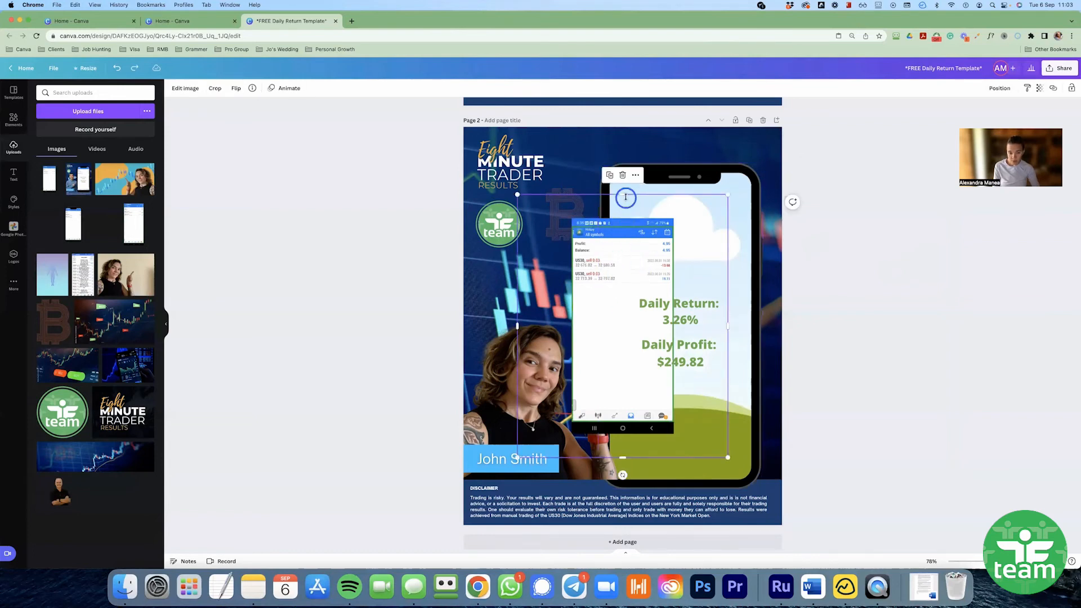
left_click_drag(623, 194, 623, 217)
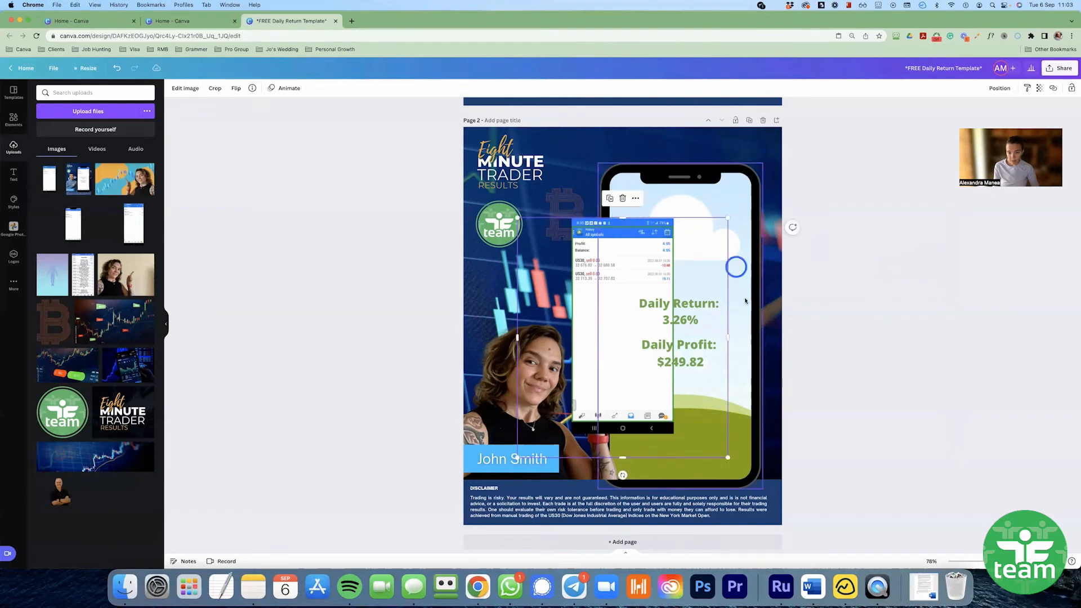
left_click_drag(728, 330, 673, 325)
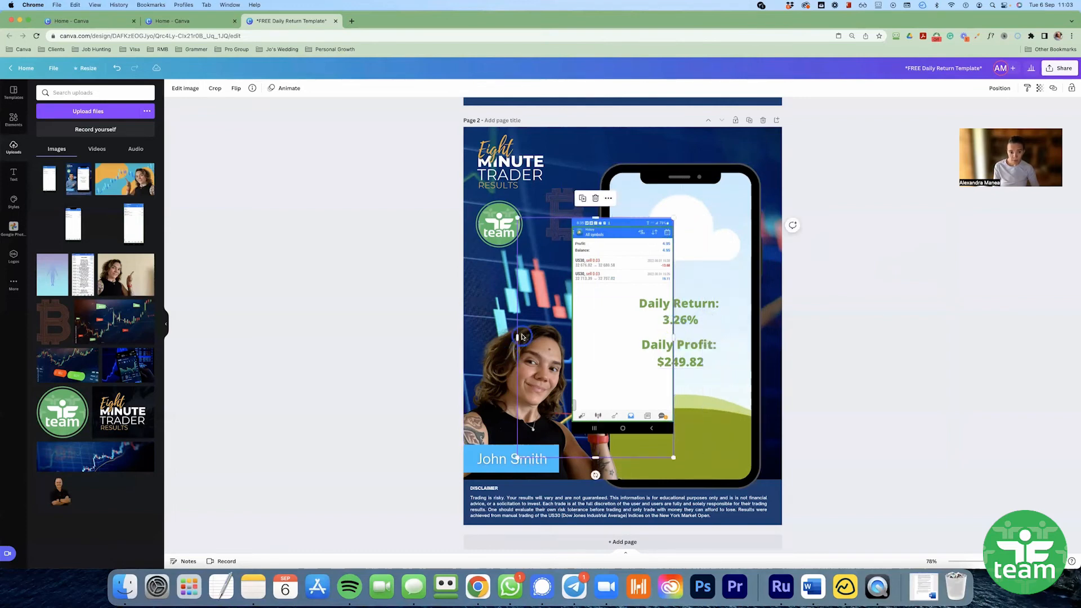
left_click_drag(517, 336, 571, 336)
left_click_drag(623, 459, 620, 432)
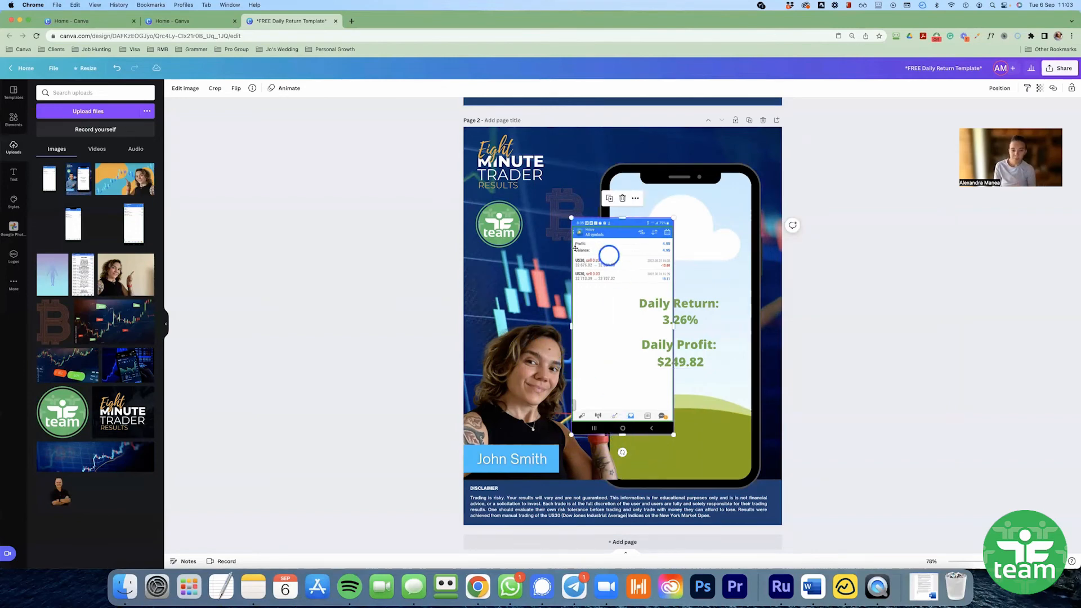
Fill the empty phone frame on page 2 with the cropped trading screenshot
left_click_drag(609, 255, 638, 235)
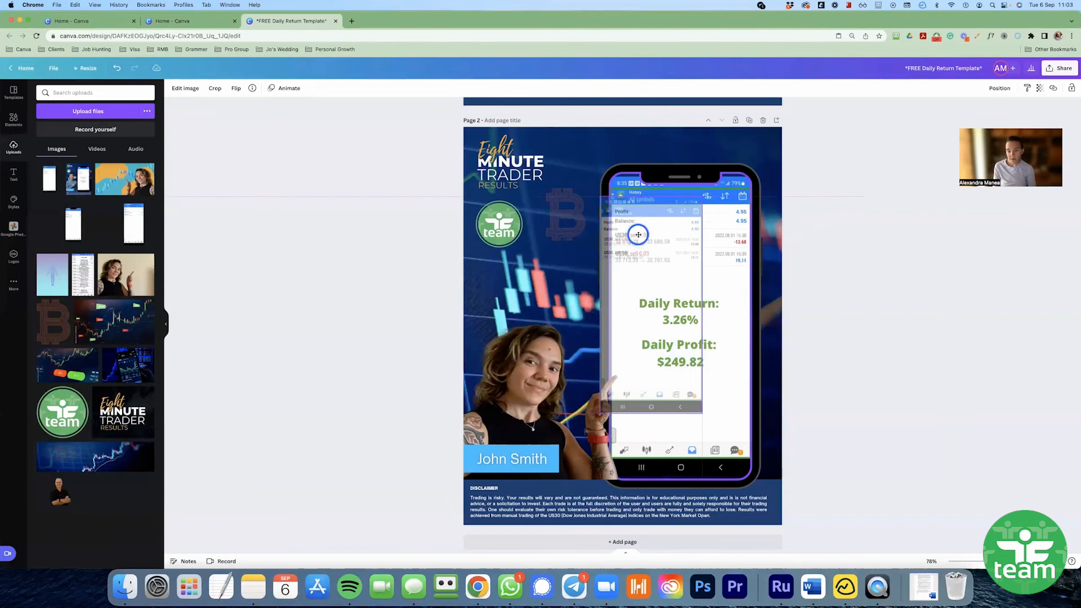
left_click_drag(639, 234, 649, 234)
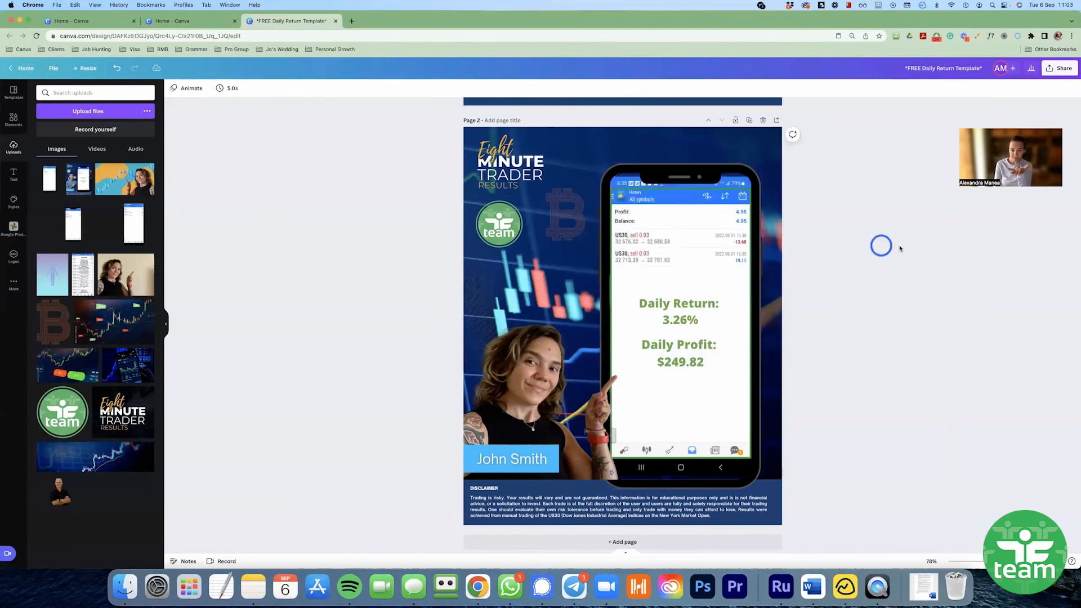
left_click(663, 256)
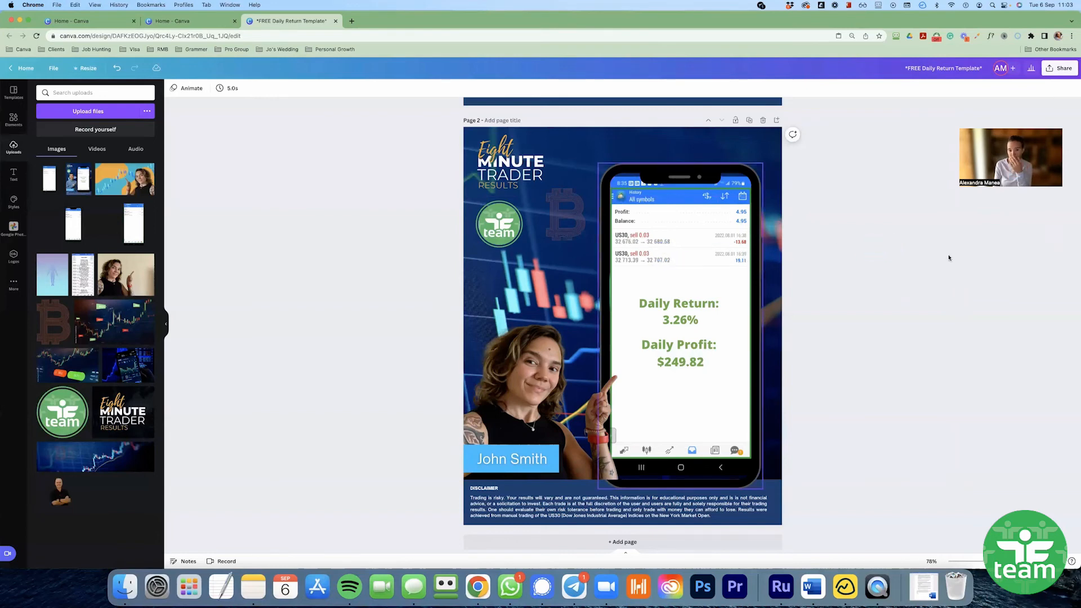
left_click(996, 269)
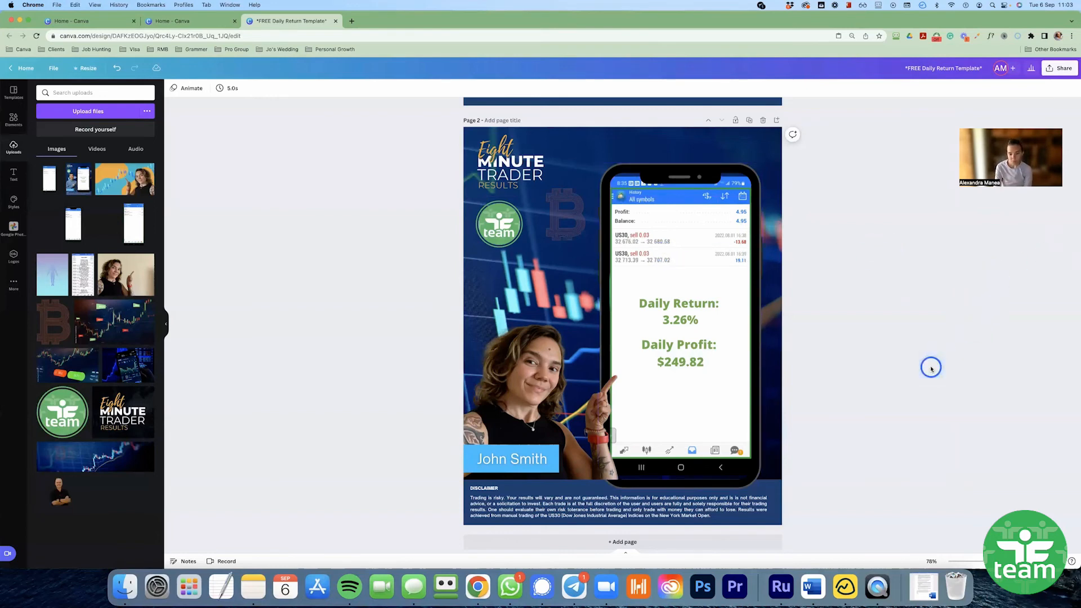
Enlarge the trading screenshot slightly inside the phone frame on page 2 to cover the green edges around it
double_click(688, 252)
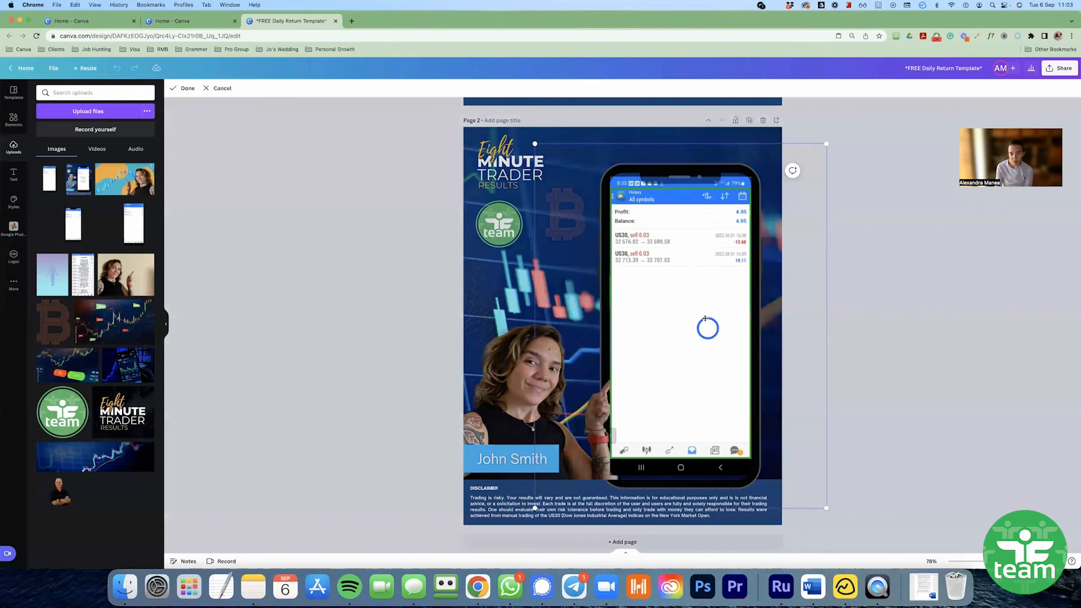
left_click(893, 267)
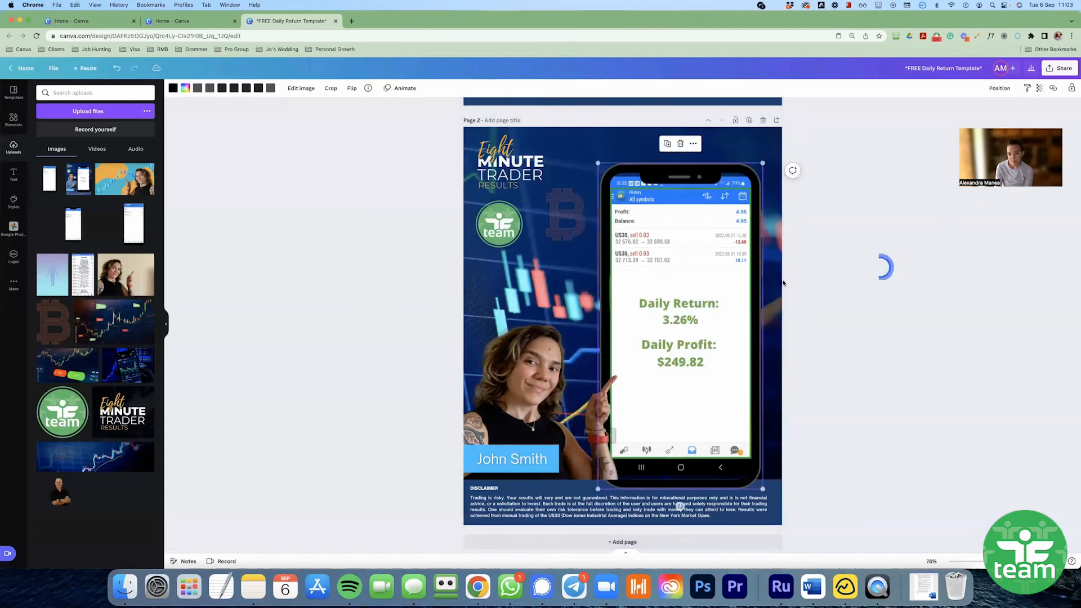
scroll(788, 225, "up", 1)
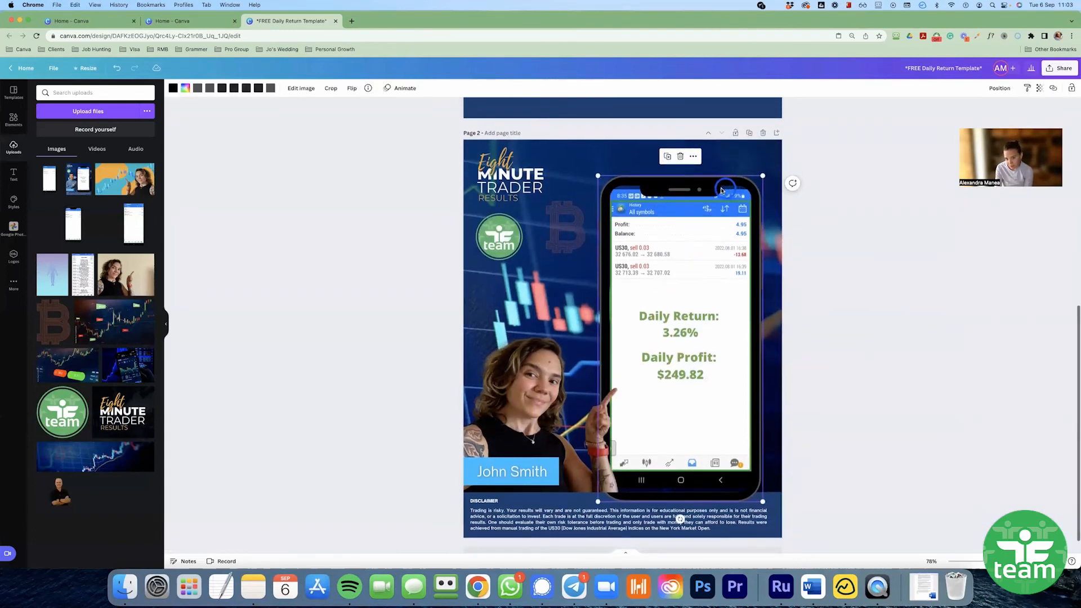
scroll(738, 203, "down", 1)
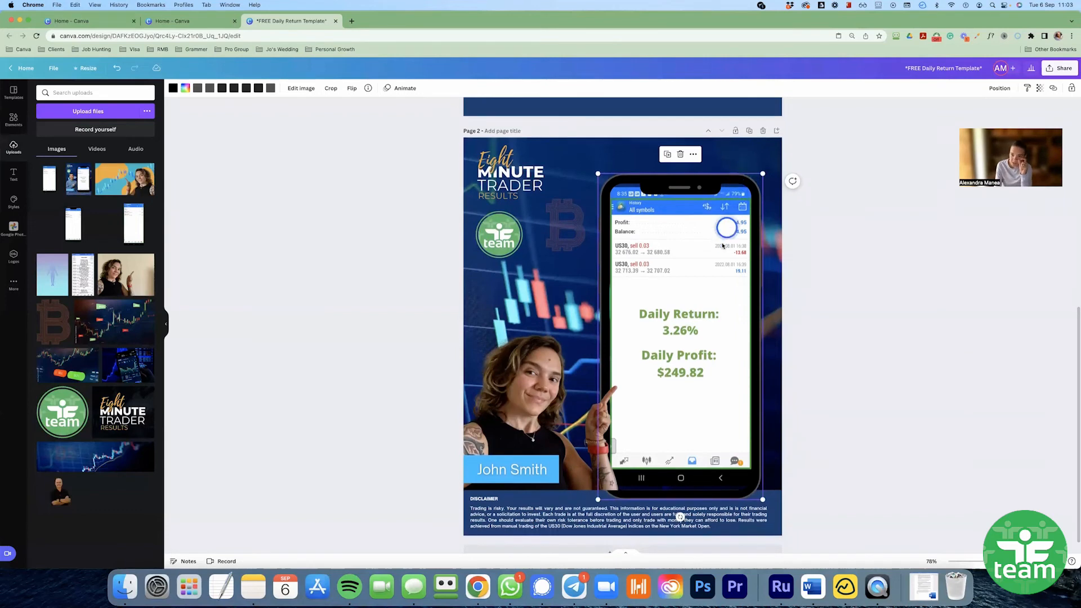
double_click(686, 265)
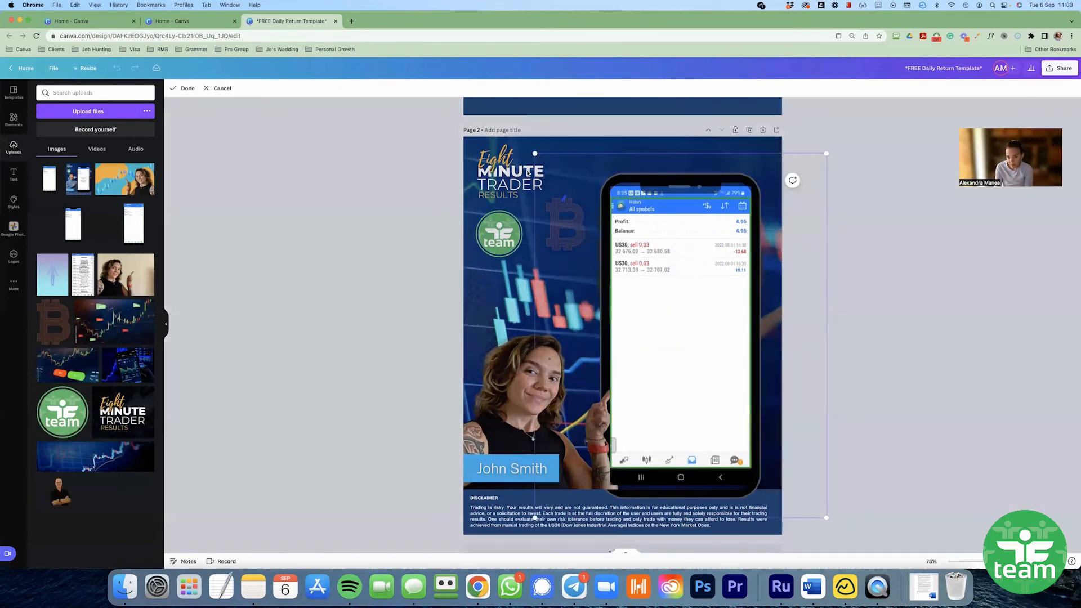
left_click_drag(535, 153, 530, 147)
left_click_drag(826, 517, 833, 521)
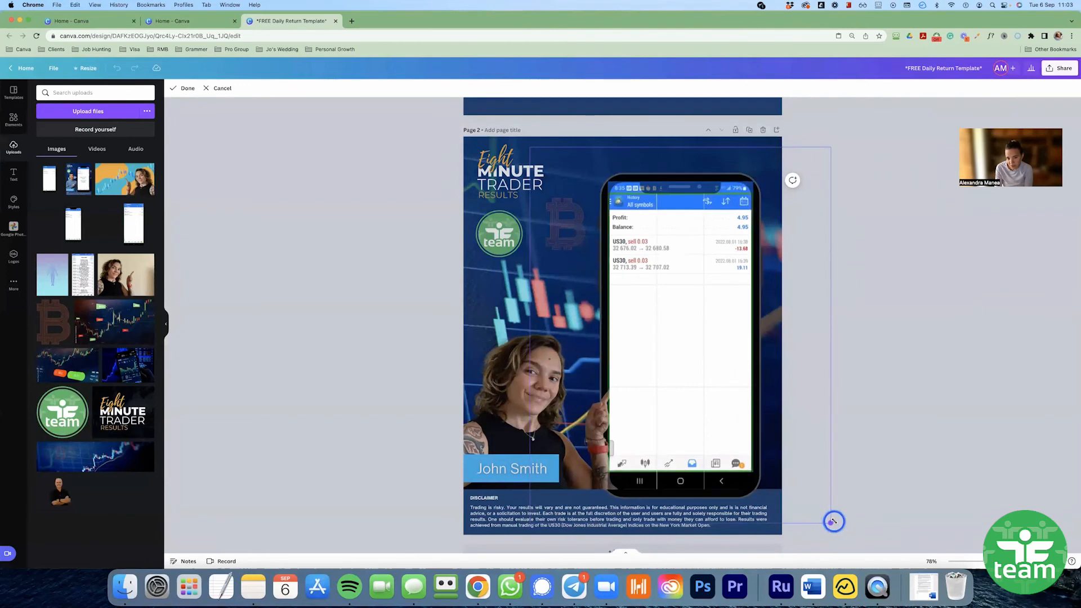
left_click(924, 461)
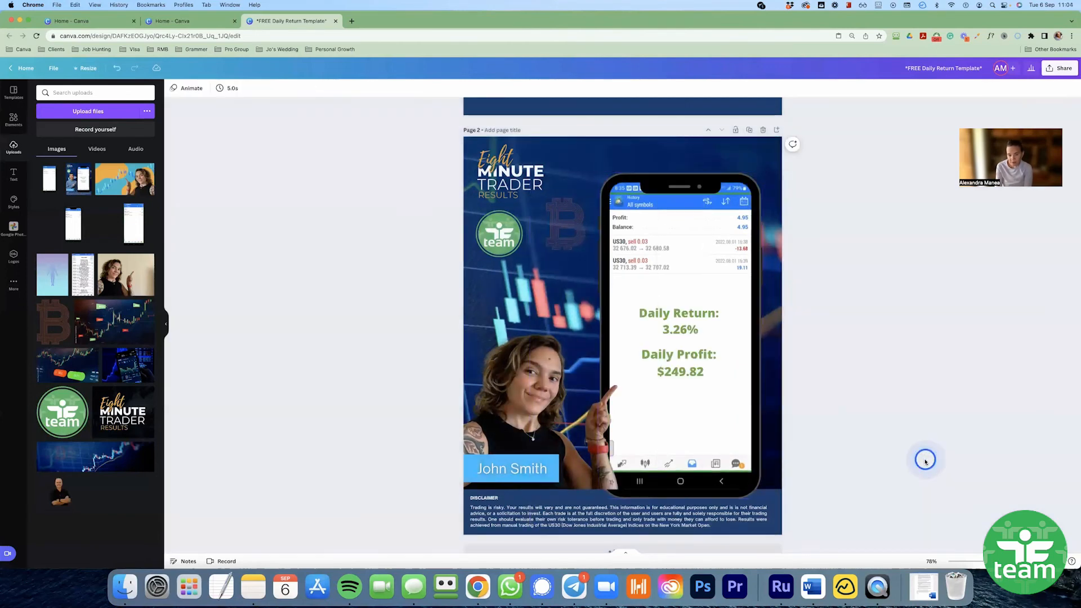
double_click(737, 435)
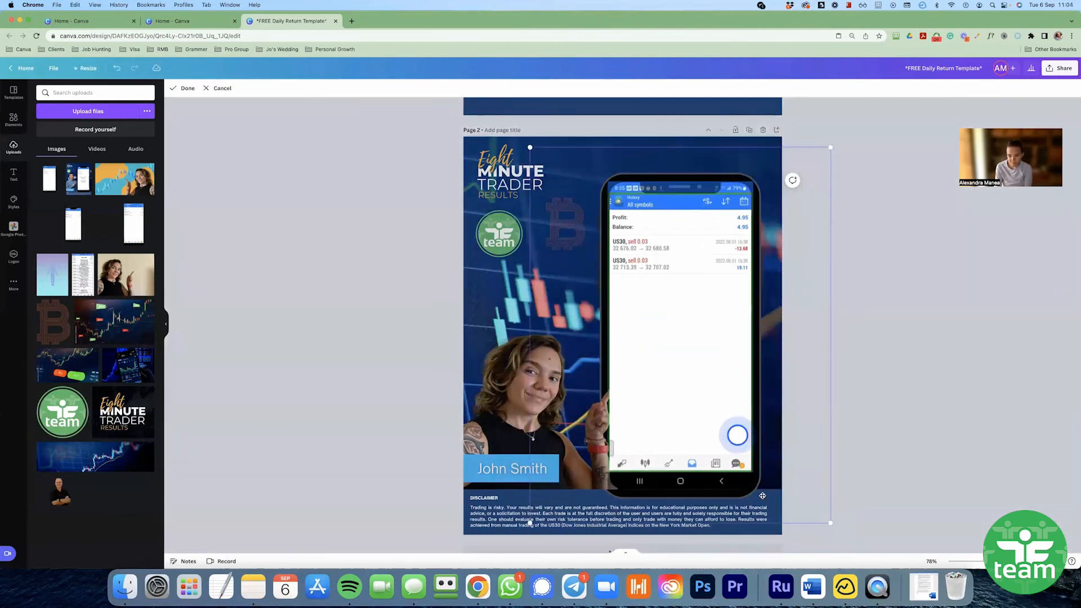
left_click_drag(830, 522, 833, 522)
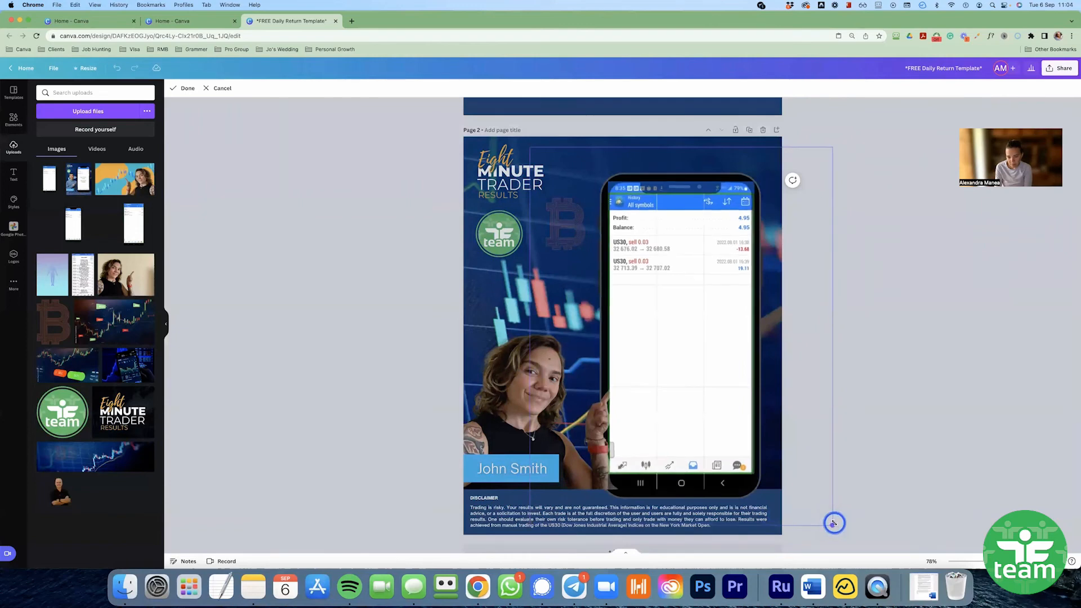
left_click(930, 456)
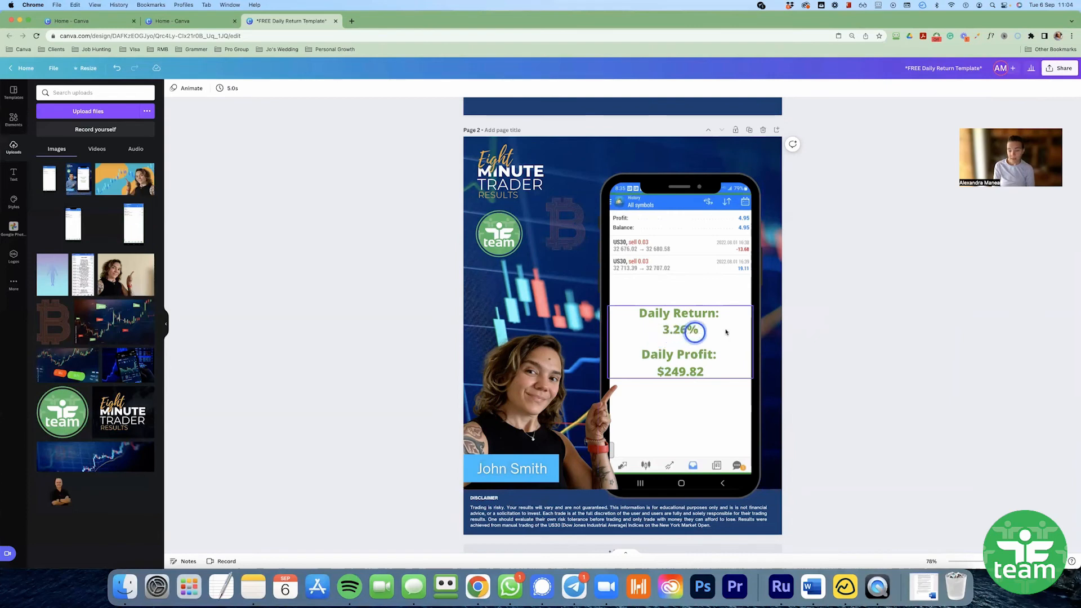
Clear the percentage under Daily Return in the phone's text box
left_click(705, 332)
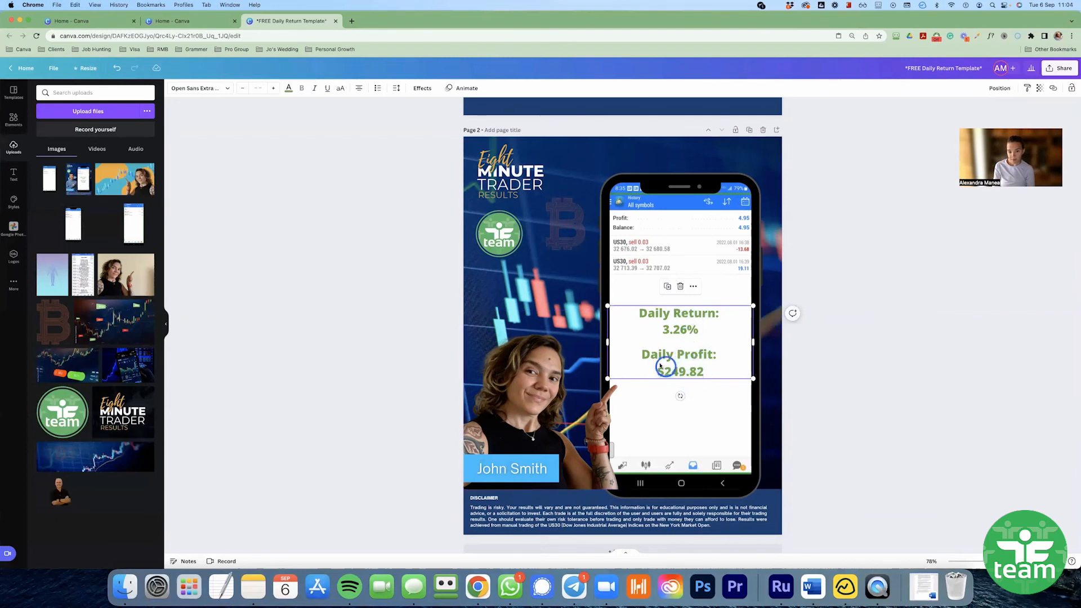
left_click(886, 313)
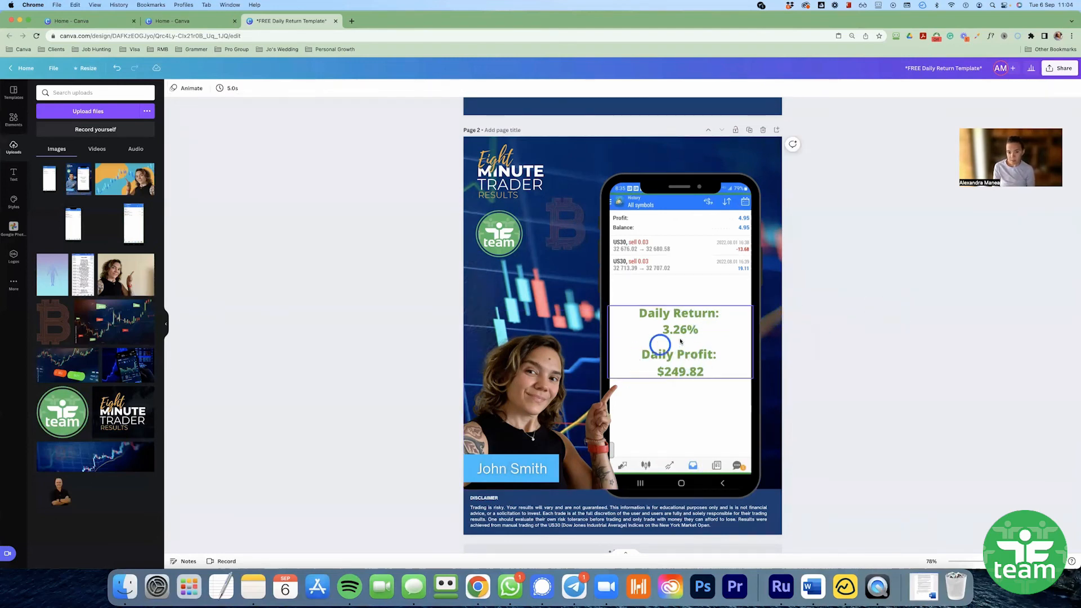
left_click(696, 329)
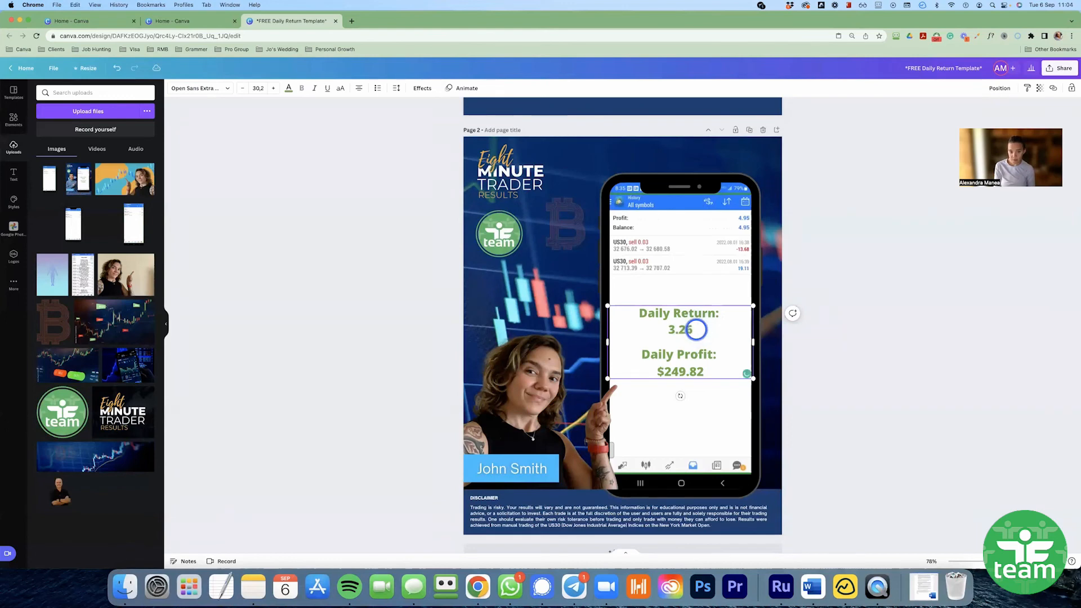
key("BackSpace")
key("BackSpace")
key("BackSpace")
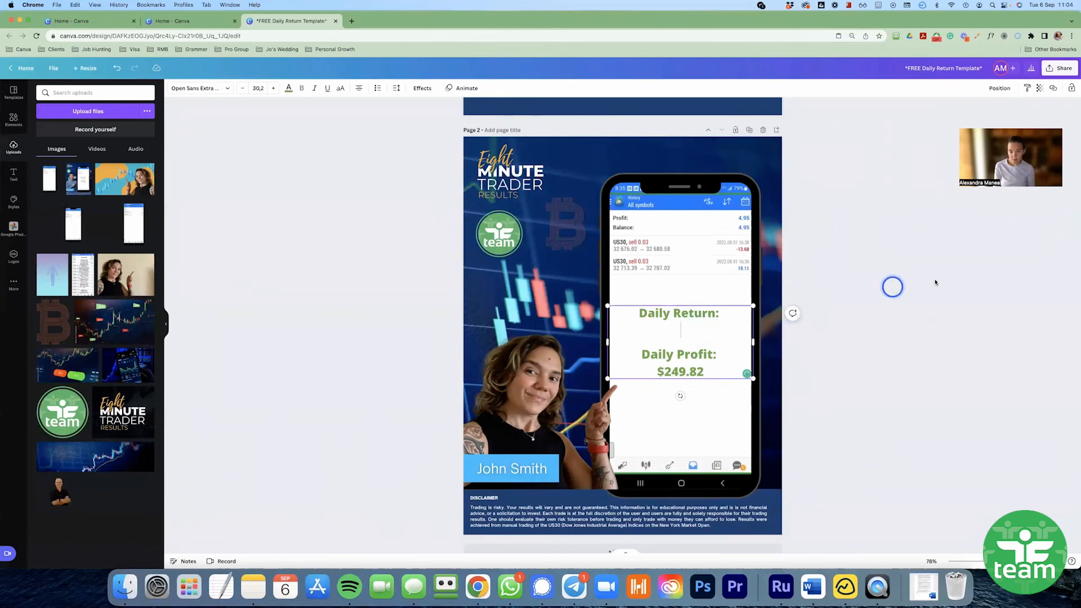
left_click(934, 279)
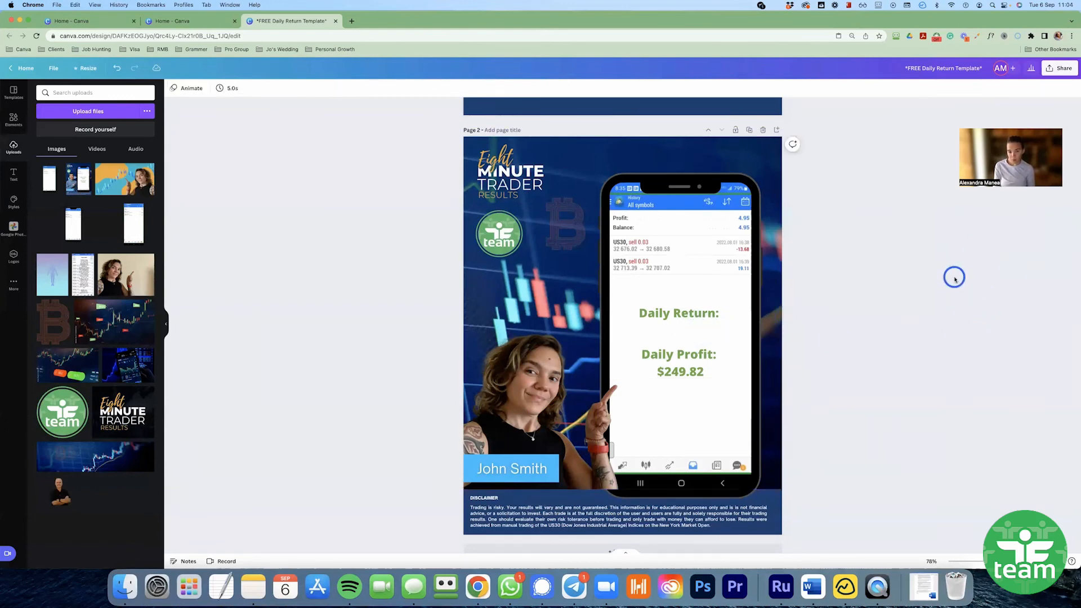
Enter 24% as the Daily Return value in the empty line under its heading
left_click(684, 329)
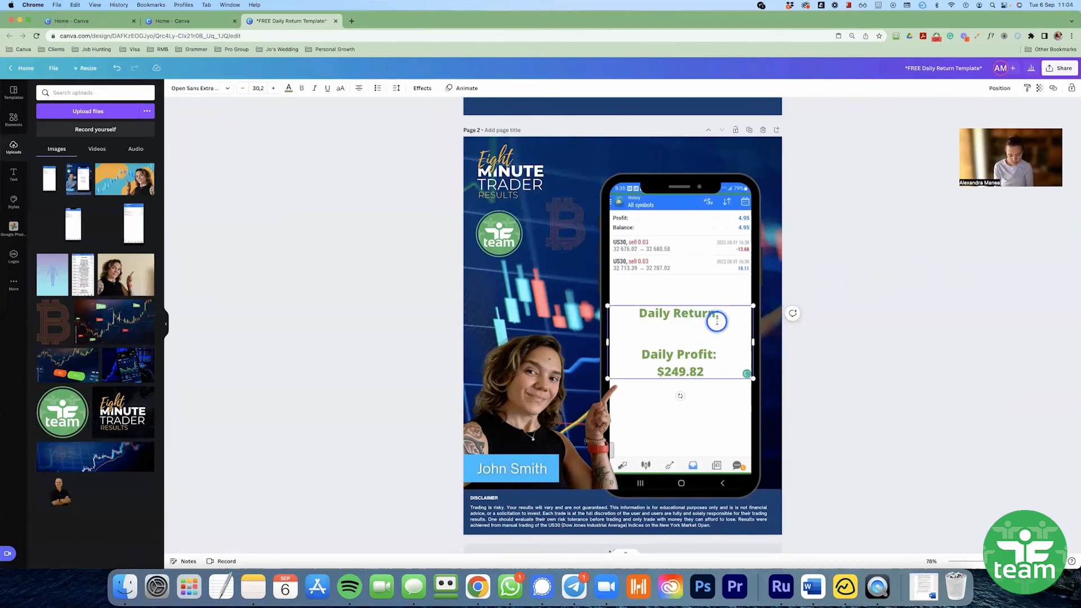
type("24")
key("BackSpace")
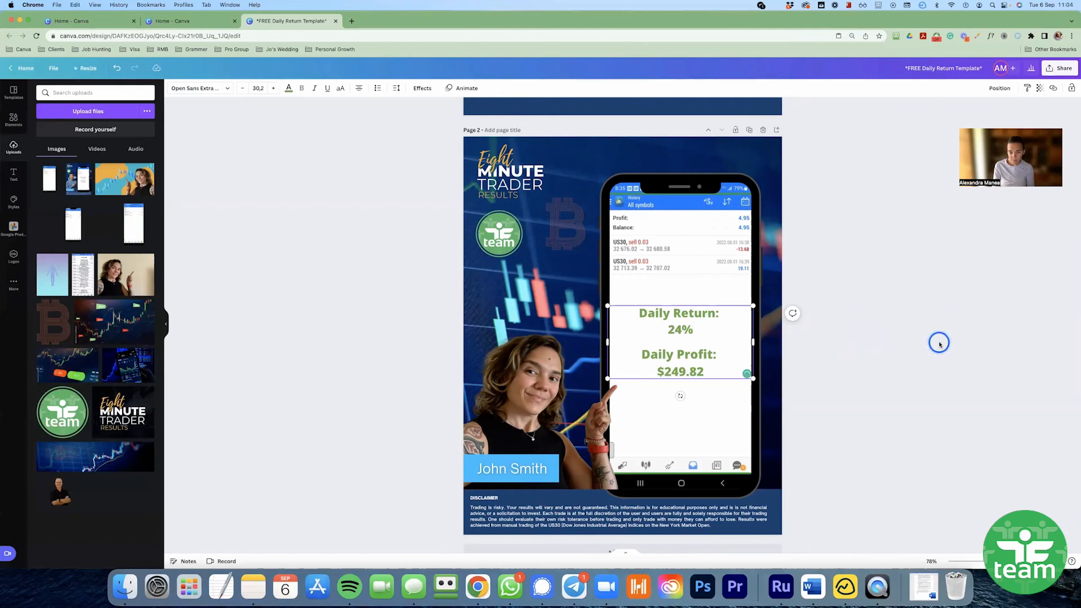
Replace the Daily Return value with 3.26%
key("BackSpace")
key("BackSpace")
key("BackSpace")
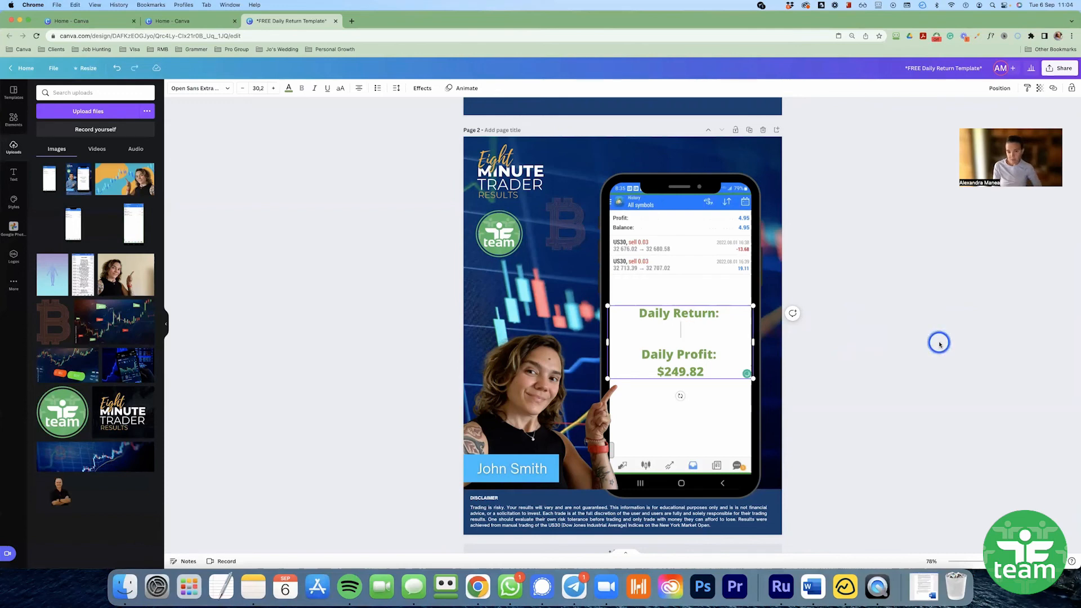
type("3.26%")
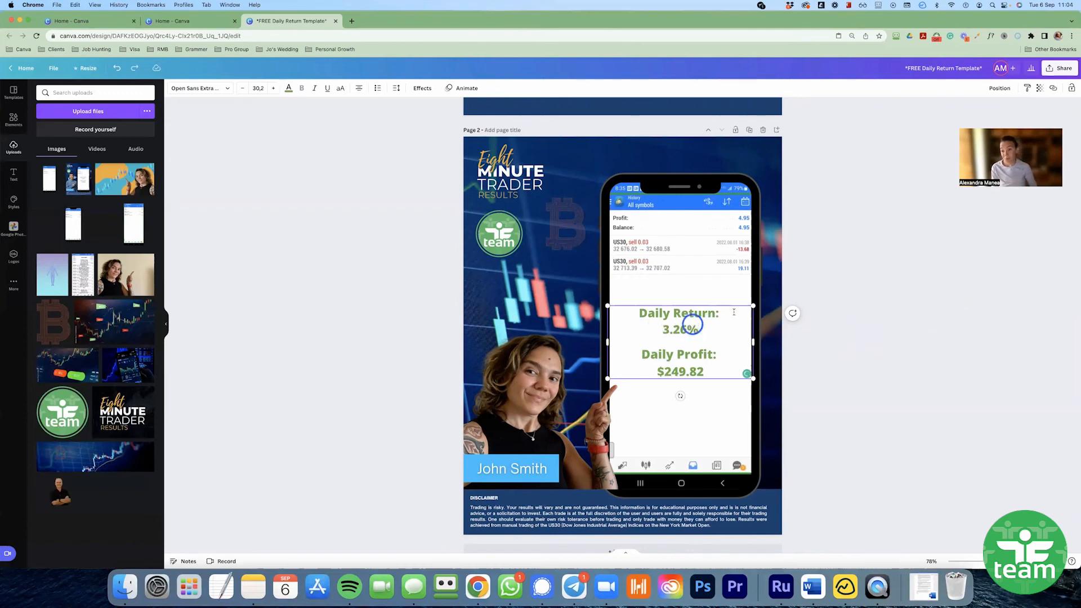
left_click_drag(696, 329, 658, 330)
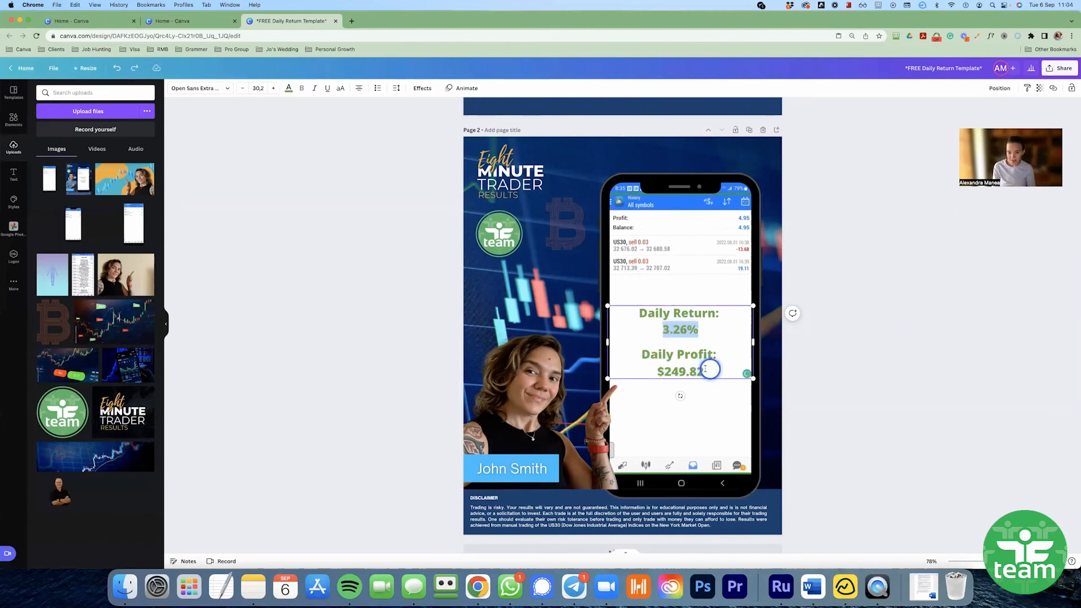
left_click_drag(708, 370, 646, 372)
left_click(856, 344)
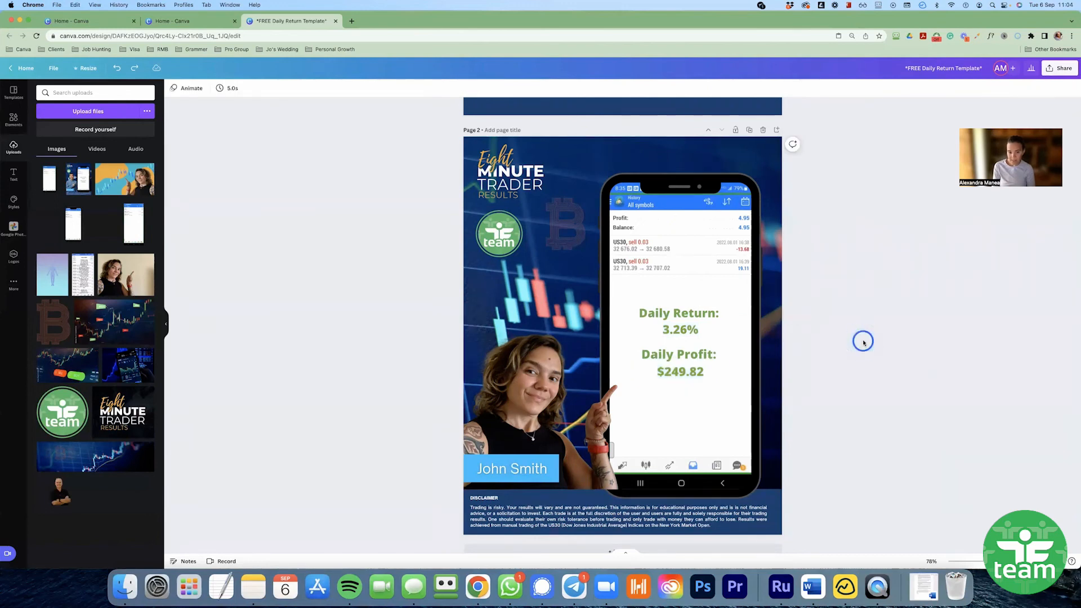
scroll(864, 371, "down", 1)
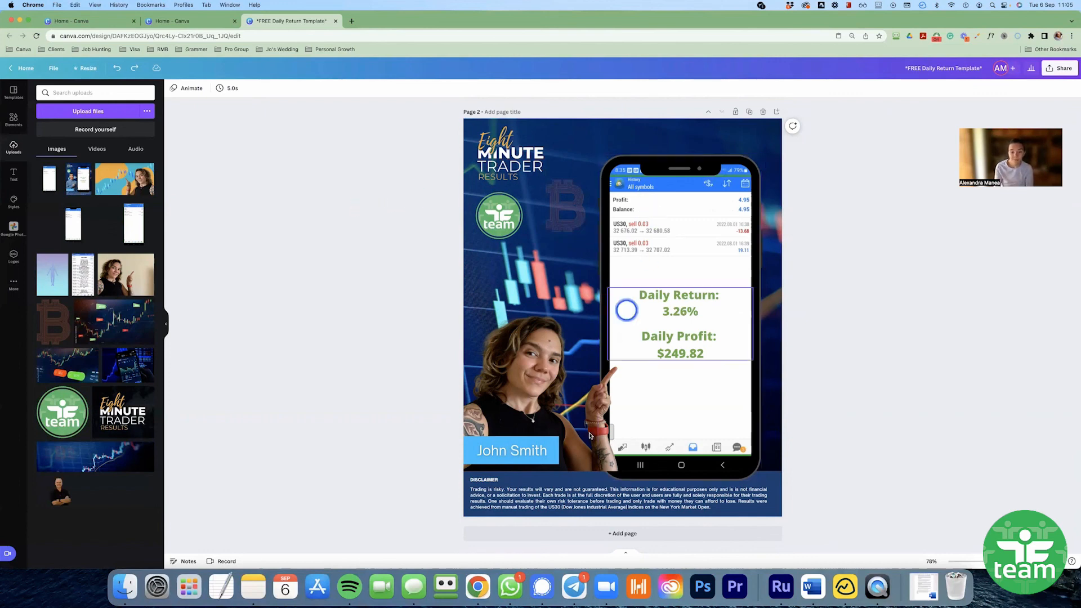
left_click(606, 586)
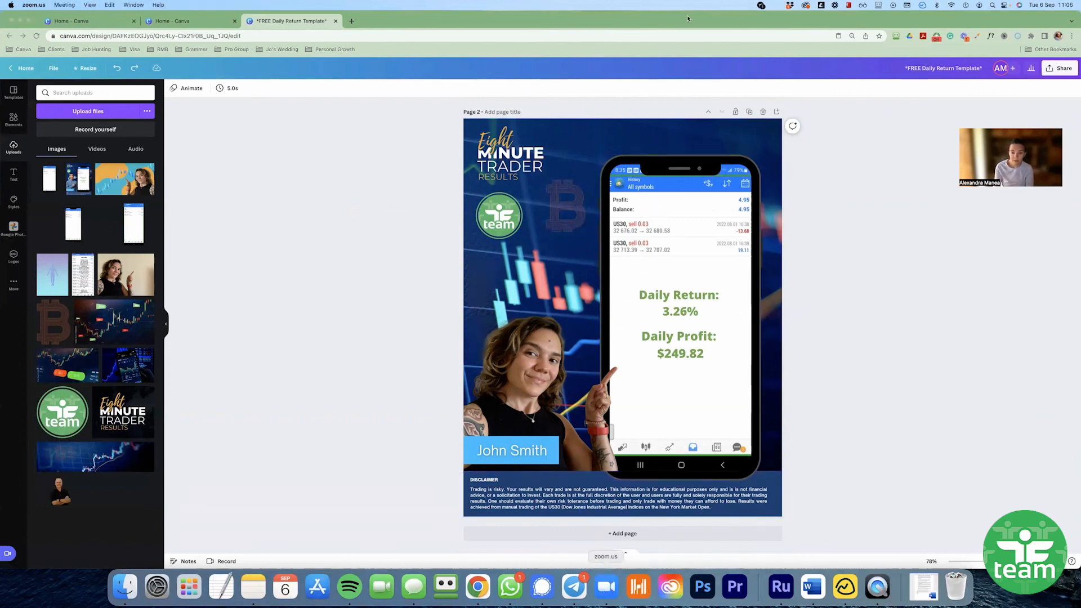